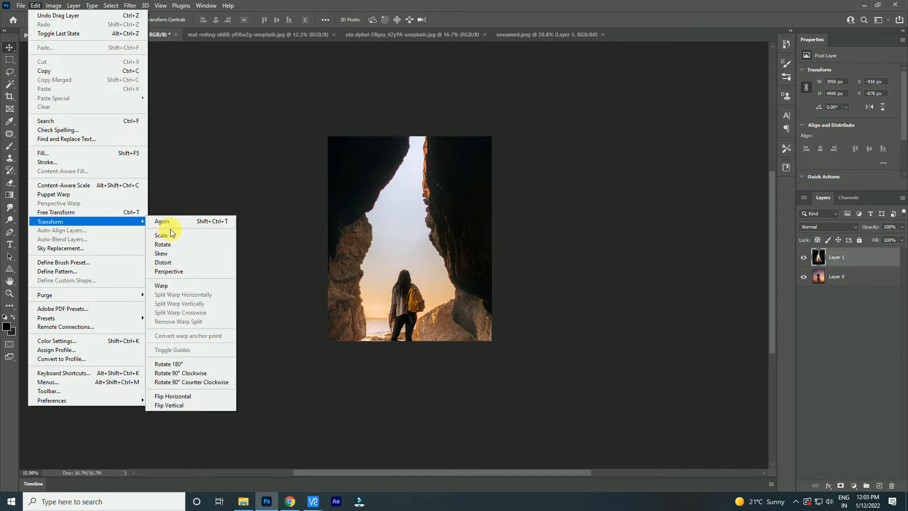
Step: Scale the cave image down to about 42.8% and position it over the silhouette of the person
{"action": "left_click_drag", "start_coordinate": [536, 415], "coordinate": [419, 219]}
{"action": "left_click_drag", "start_coordinate": [351, 181], "coordinate": [422, 271]}
{"action": "scroll", "coordinate": [412, 227], "scroll_direction": "up", "scroll_amount": 3}
Step: Compare the Lighten and Screen blend modes on the cave layer and leave it set to Screen
{"action": "left_click", "coordinate": [825, 222]}
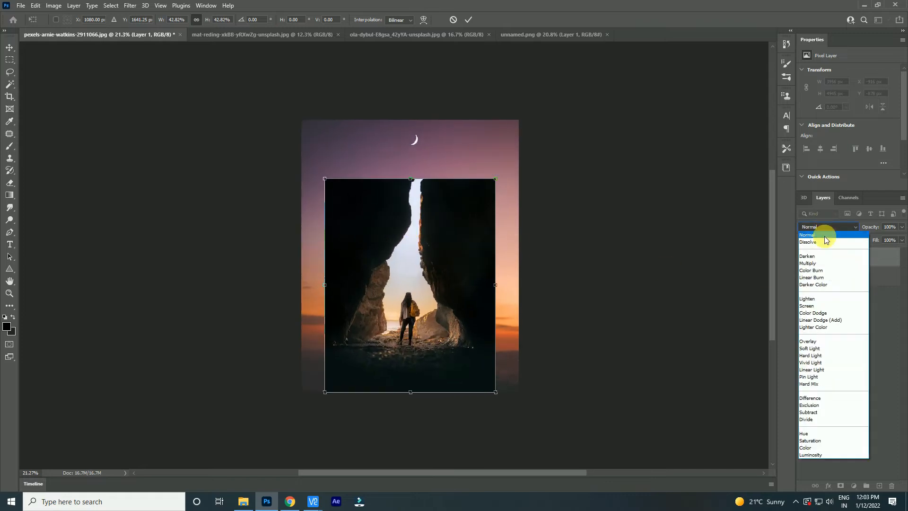
{"action": "left_click", "coordinate": [818, 299]}
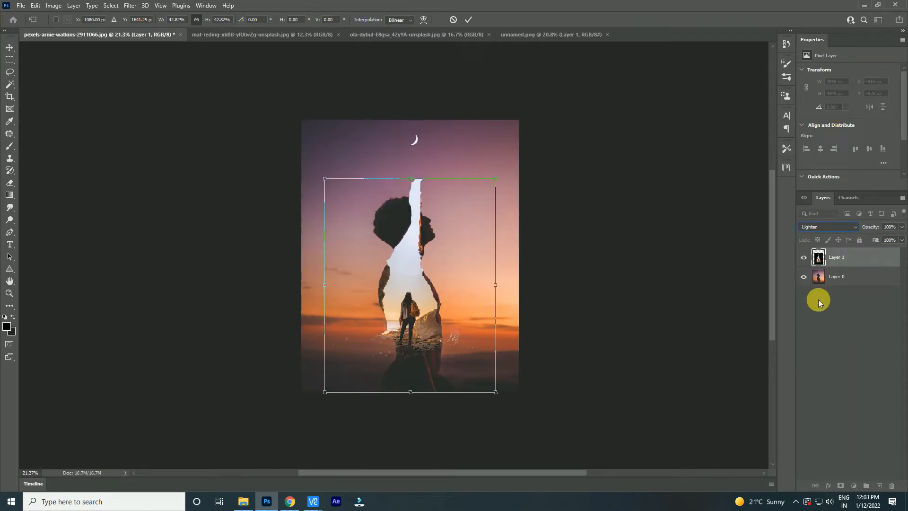
{"action": "scroll", "coordinate": [828, 226], "scroll_direction": "down", "scroll_amount": 1}
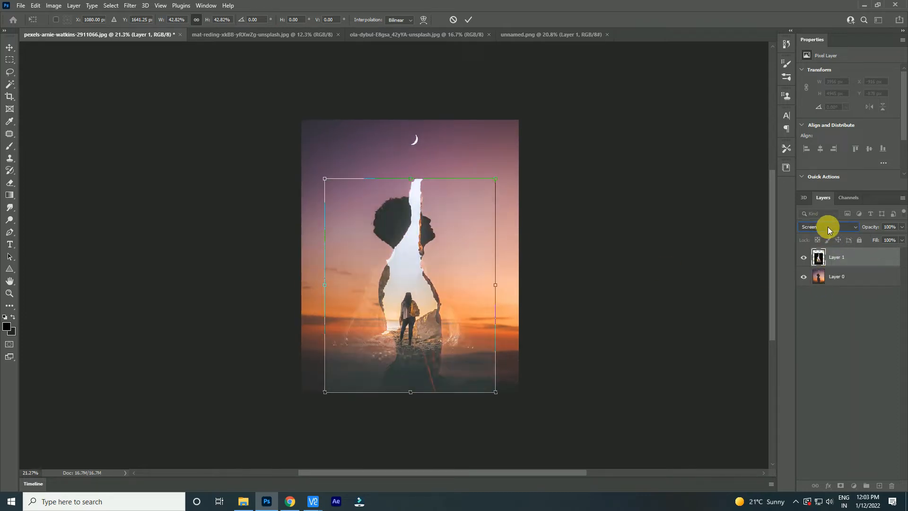
{"action": "scroll", "coordinate": [828, 226], "scroll_direction": "up", "scroll_amount": 1}
{"action": "scroll", "coordinate": [828, 226], "scroll_direction": "down", "scroll_amount": 1}
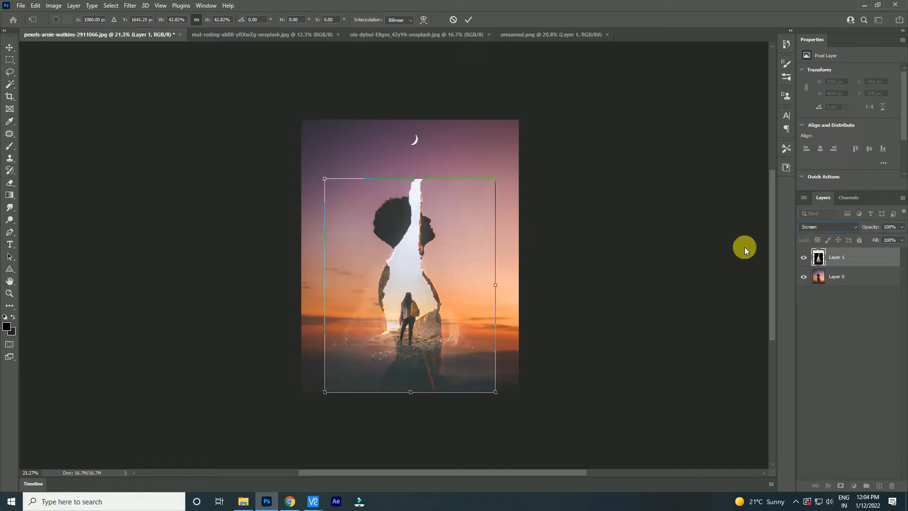
Step: Fit the cave layer inside the silhouette's body by scaling it to about 39.8%, repositioning it and applying the transform
{"action": "scroll", "coordinate": [415, 286], "scroll_direction": "up", "scroll_amount": 1}
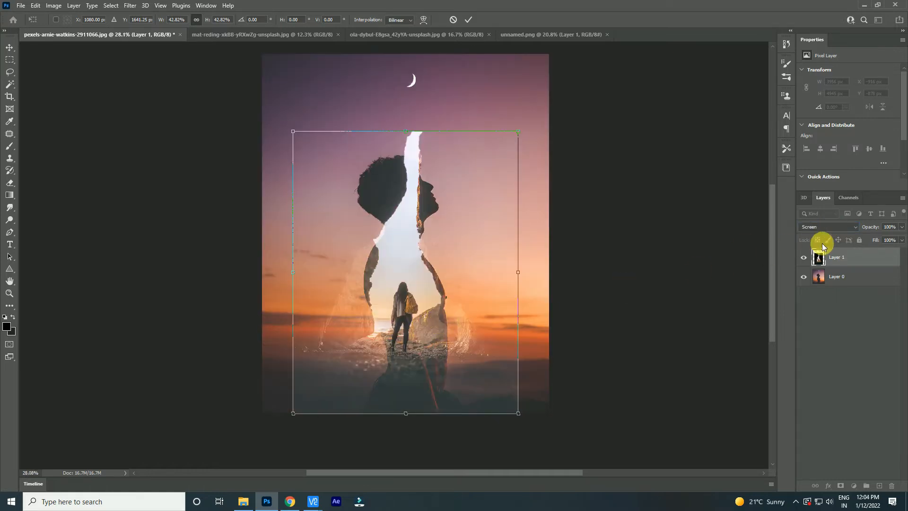
{"action": "left_click_drag", "start_coordinate": [454, 194], "coordinate": [452, 218]}
{"action": "left_click_drag", "start_coordinate": [518, 436], "coordinate": [496, 395]}
{"action": "left_click_drag", "start_coordinate": [447, 359], "coordinate": [466, 371]}
{"action": "left_click_drag", "start_coordinate": [446, 240], "coordinate": [440, 233]}
{"action": "left_click_drag", "start_coordinate": [496, 157], "coordinate": [513, 140]}
{"action": "left_click_drag", "start_coordinate": [465, 234], "coordinate": [467, 247]}
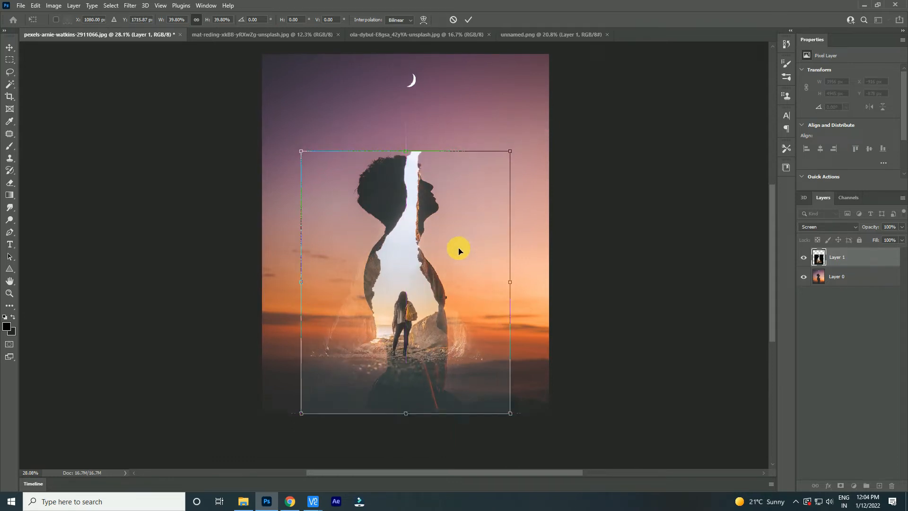
{"action": "left_click", "coordinate": [470, 19]}
{"action": "left_click_drag", "start_coordinate": [420, 360], "coordinate": [418, 363]}
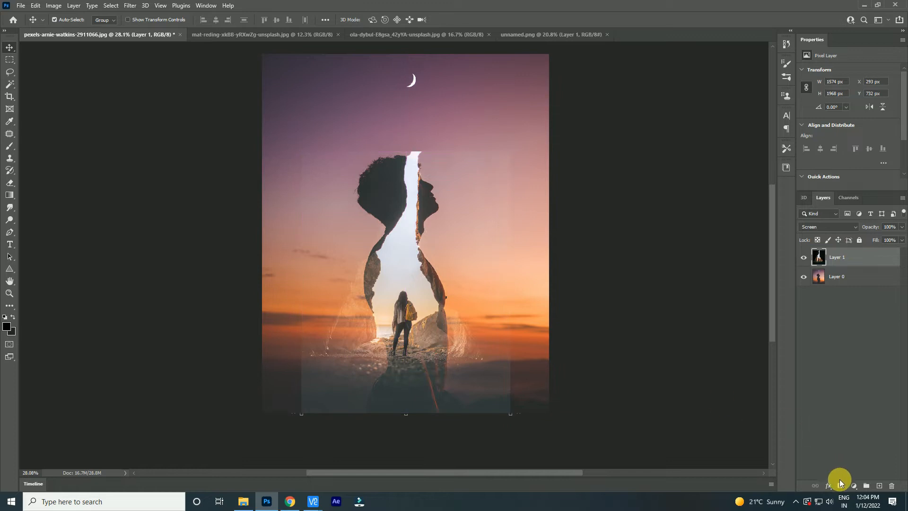
Step: Add a layer mask to the cave layer and choose the Eraser for working on it
{"action": "left_click", "coordinate": [840, 486]}
{"action": "left_click", "coordinate": [10, 184]}
{"action": "scroll", "coordinate": [377, 437], "scroll_direction": "up", "scroll_amount": 5}
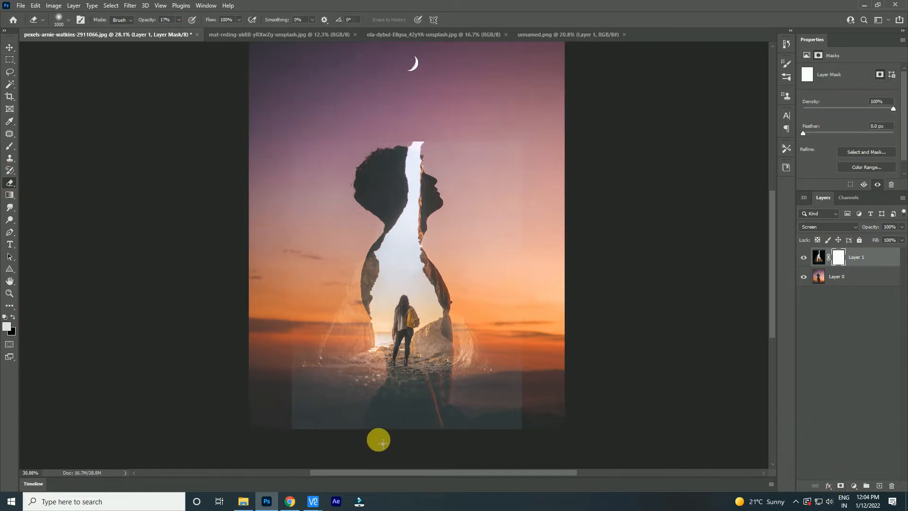
{"action": "scroll", "coordinate": [390, 323], "scroll_direction": "up", "scroll_amount": 6}
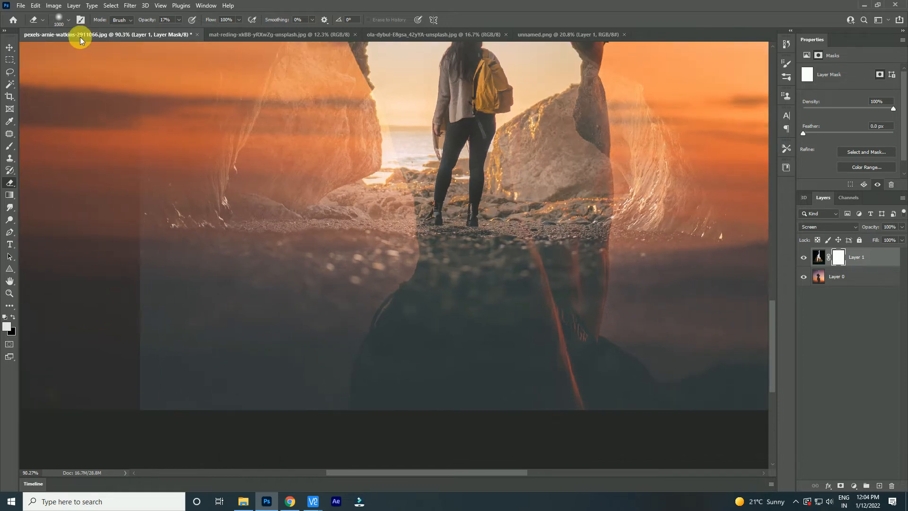
Step: Set the Eraser size to 80 and its opacity to 100%
{"action": "left_click", "coordinate": [59, 20]}
{"action": "left_click", "coordinate": [178, 21]}
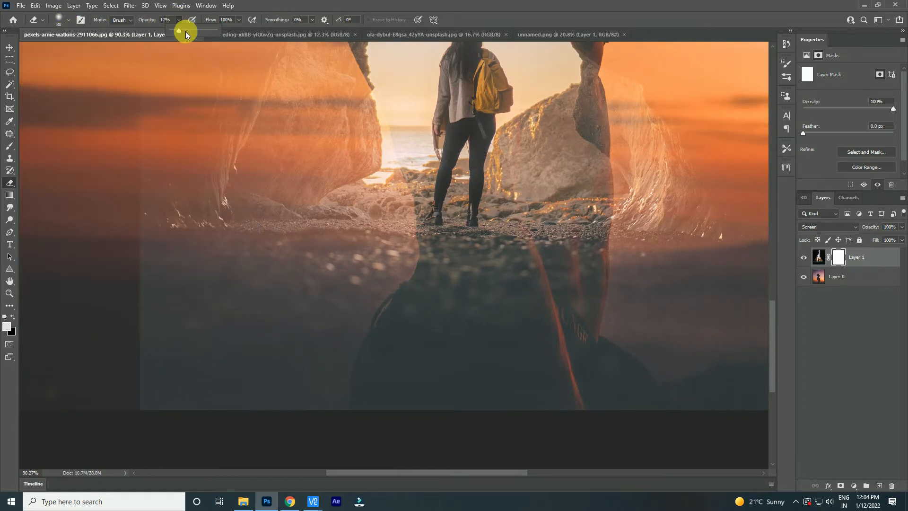
{"action": "left_click", "coordinate": [187, 32]}
{"action": "left_click", "coordinate": [342, 396]}
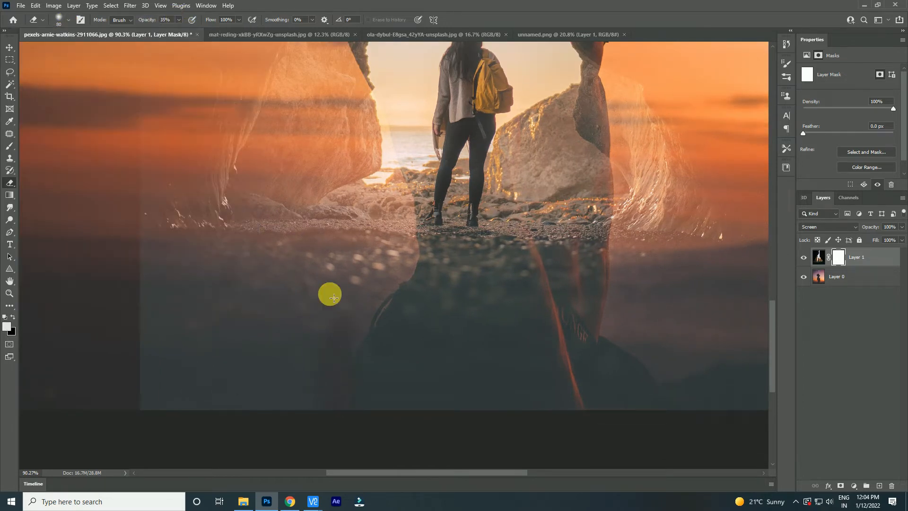
{"action": "left_click", "coordinate": [179, 20]}
{"action": "left_click_drag", "start_coordinate": [187, 32], "coordinate": [227, 31]}
Step: Erase the cave overlay on the mask along the back edge of the silhouette, from the lower body up past the waist
{"action": "scroll", "coordinate": [346, 409], "scroll_direction": "up", "scroll_amount": 4}
{"action": "left_click_drag", "start_coordinate": [430, 175], "coordinate": [316, 437]}
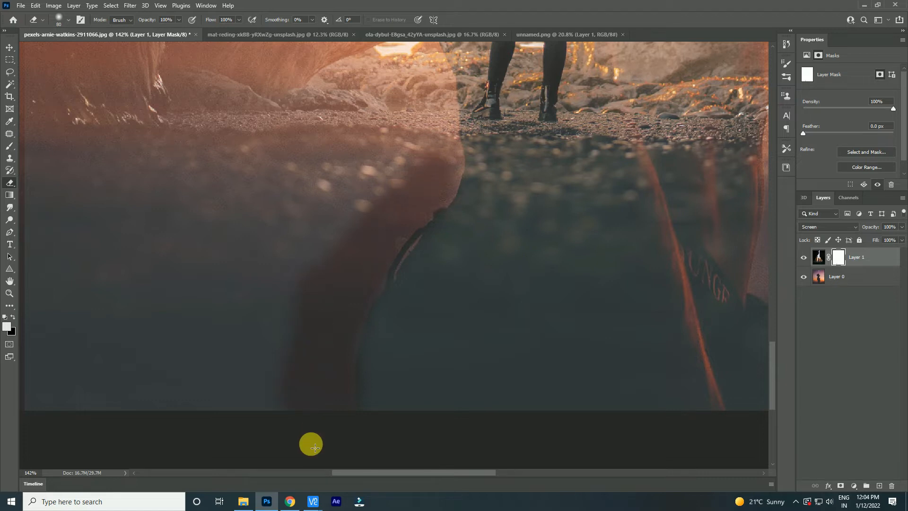
{"action": "mouse_move", "coordinate": [432, 189]}
{"action": "left_mouse_down"}
{"action": "mouse_move", "coordinate": [423, 286]}
{"action": "mouse_move", "coordinate": [439, 300]}
{"action": "mouse_move", "coordinate": [434, 241]}
{"action": "mouse_move", "coordinate": [406, 171]}
{"action": "mouse_move", "coordinate": [427, 209]}
{"action": "mouse_move", "coordinate": [402, 136]}
{"action": "left_mouse_up"}
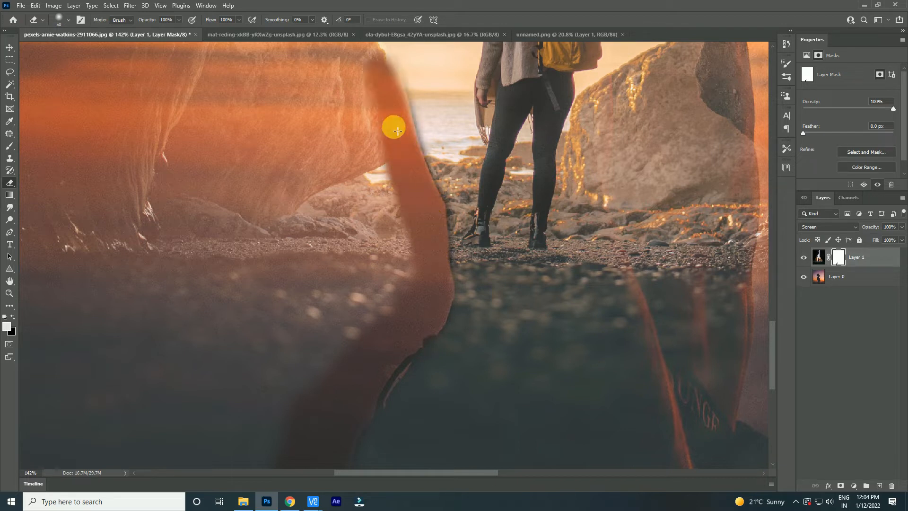
{"action": "mouse_move", "coordinate": [404, 89]}
{"action": "left_mouse_down"}
{"action": "mouse_move", "coordinate": [460, 337]}
{"action": "mouse_move", "coordinate": [411, 286]}
{"action": "mouse_move", "coordinate": [438, 340]}
{"action": "mouse_move", "coordinate": [411, 285]}
{"action": "mouse_move", "coordinate": [426, 300]}
{"action": "mouse_move", "coordinate": [377, 239]}
{"action": "mouse_move", "coordinate": [377, 229]}
{"action": "mouse_move", "coordinate": [393, 235]}
{"action": "mouse_move", "coordinate": [416, 290]}
{"action": "mouse_move", "coordinate": [373, 205]}
{"action": "mouse_move", "coordinate": [356, 136]}
{"action": "mouse_move", "coordinate": [361, 104]}
{"action": "mouse_move", "coordinate": [376, 274]}
{"action": "left_mouse_up"}
{"action": "mouse_move", "coordinate": [360, 197]}
{"action": "left_mouse_down"}
{"action": "mouse_move", "coordinate": [381, 138]}
{"action": "mouse_move", "coordinate": [358, 258]}
{"action": "mouse_move", "coordinate": [370, 323]}
{"action": "left_mouse_up"}
Step: Erase the cave overlay along the silhouette's front edge and the remaining areas outside the body, using a 200 brush for the larger parts
{"action": "scroll", "coordinate": [340, 203], "scroll_direction": "down", "scroll_amount": 5}
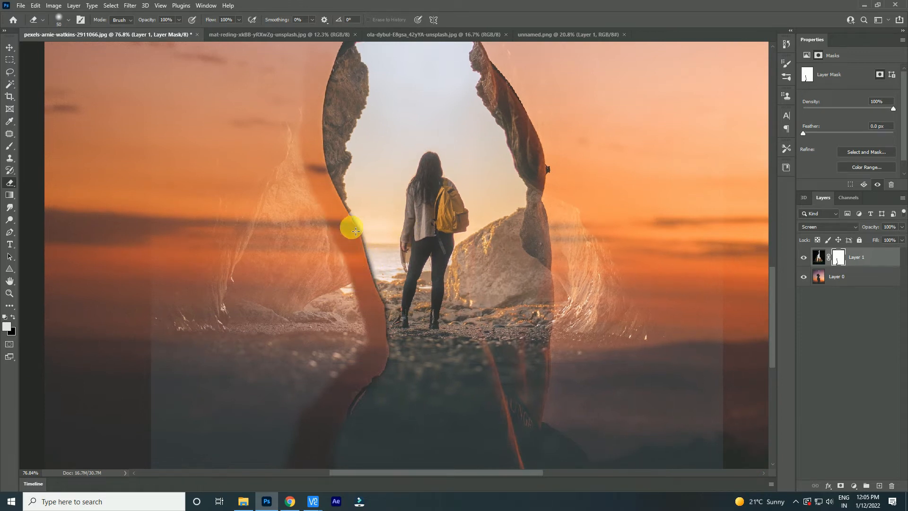
{"action": "left_click_drag", "start_coordinate": [551, 122], "coordinate": [492, 296]}
{"action": "left_click", "coordinate": [455, 151]}
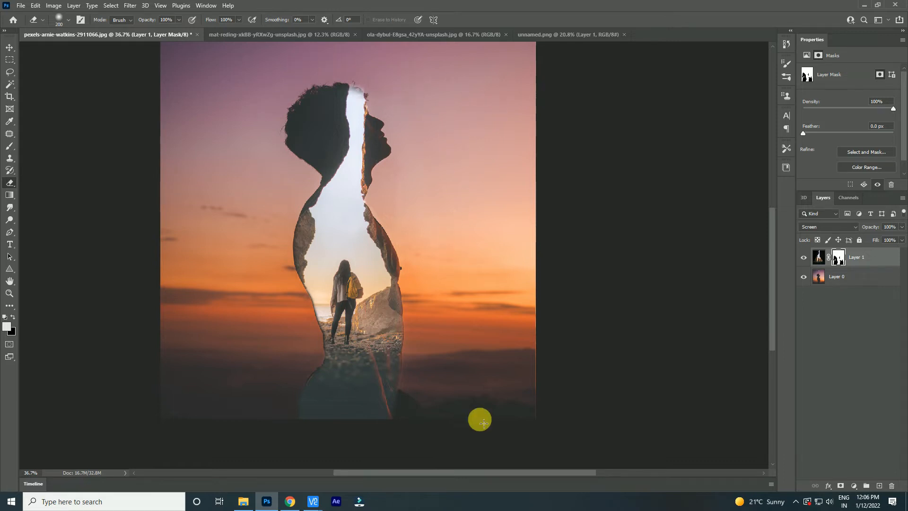
{"action": "left_click_drag", "start_coordinate": [422, 393], "coordinate": [420, 400]}
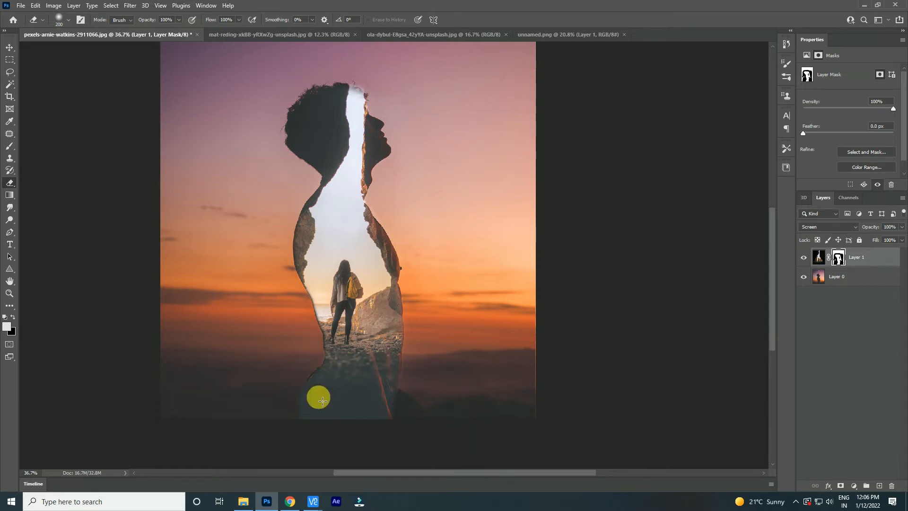
Step: Change the masked cave layer's blend mode to Lighten
{"action": "left_click", "coordinate": [10, 46]}
{"action": "key", "text": "shift+minus"}
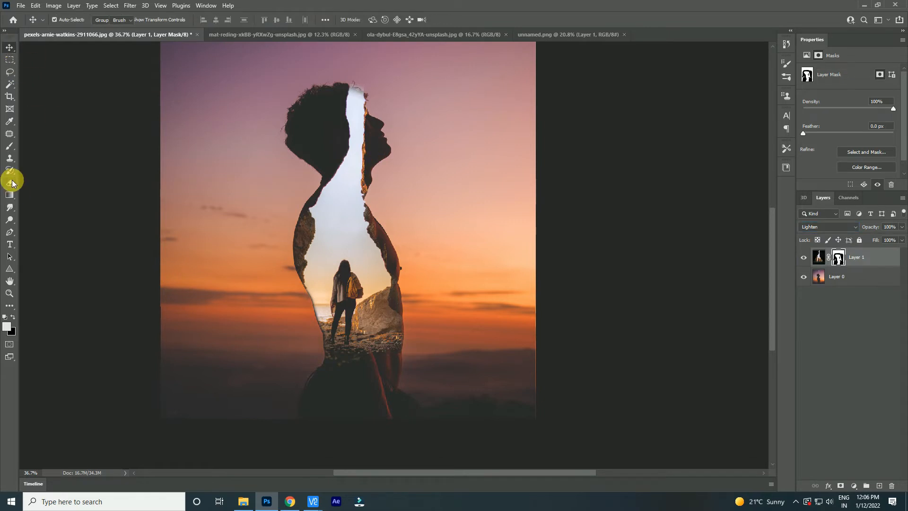
{"action": "left_click", "coordinate": [10, 182]}
{"action": "scroll", "coordinate": [369, 78], "scroll_direction": "up", "scroll_amount": 3}
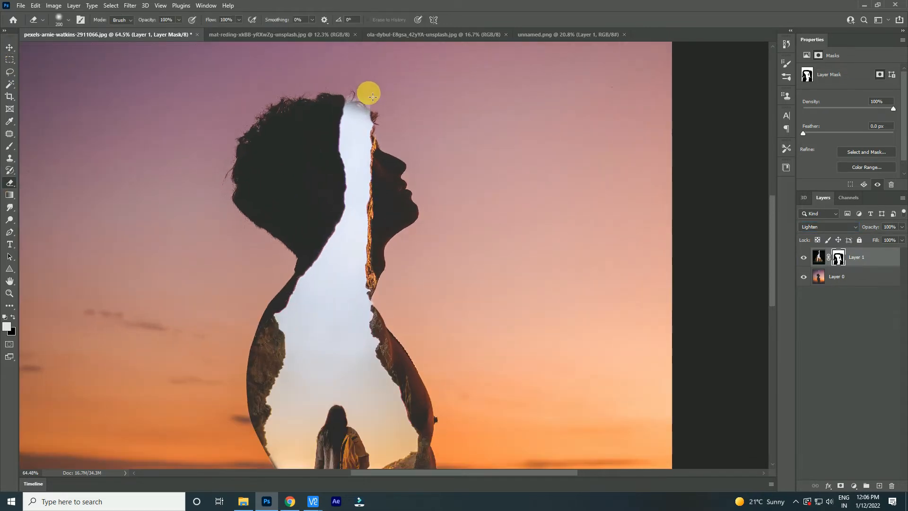
{"action": "key", "text": "v"}
{"action": "scroll", "coordinate": [296, 66], "scroll_direction": "down", "scroll_amount": 4}
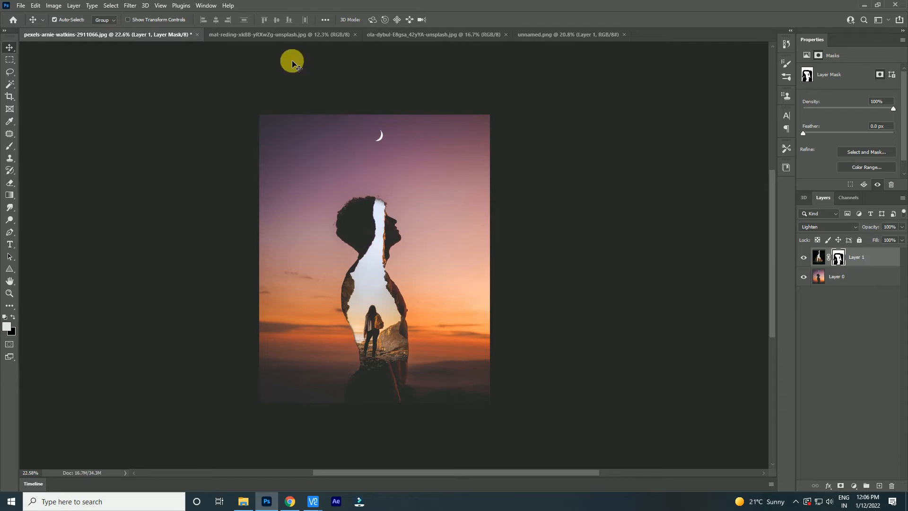
Step: Place the birds from unnamed.png above the head and apply a Motion Blur with angle 37° and distance 5 pixels
{"action": "left_click", "coordinate": [539, 35]}
{"action": "left_click_drag", "start_coordinate": [406, 247], "coordinate": [395, 197]}
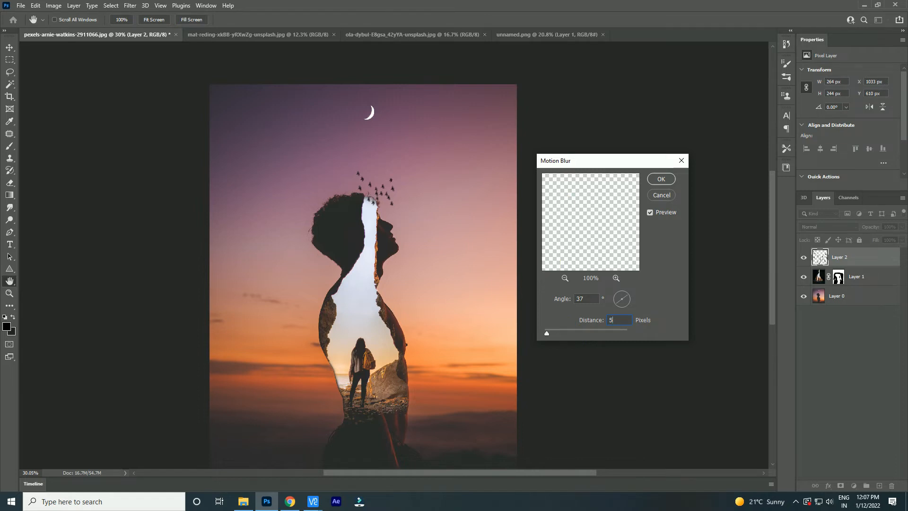
{"action": "key", "text": "Return"}
{"action": "key", "text": "v"}
{"action": "scroll", "coordinate": [366, 192], "scroll_direction": "up", "scroll_amount": 4}
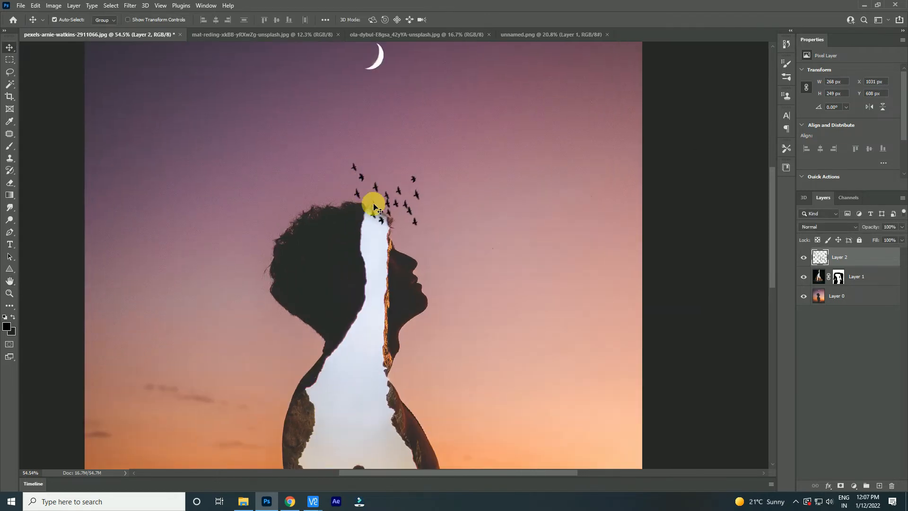
Step: Apply another Motion Blur with angle 37° and distance 2 pixels to the birds and nudge them slightly upward
{"action": "scroll", "coordinate": [373, 207], "scroll_direction": "up", "scroll_amount": 2}
{"action": "left_click", "coordinate": [129, 5]}
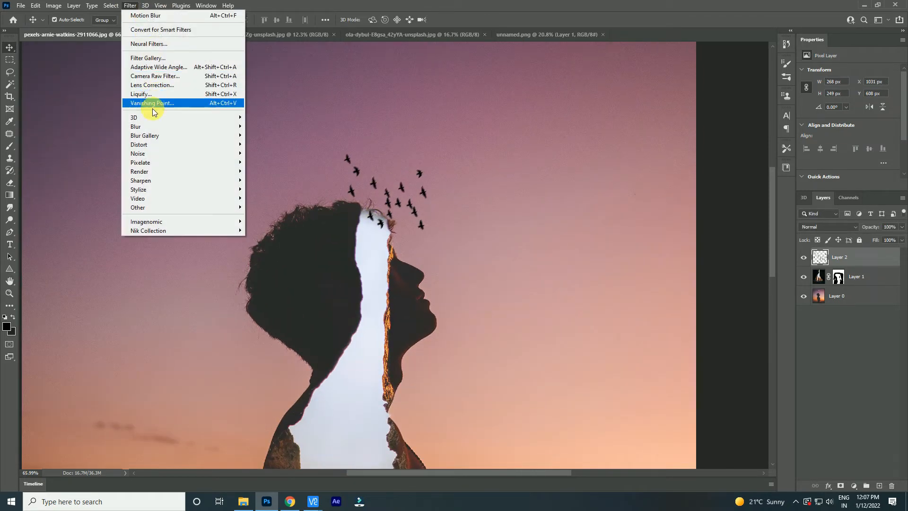
{"action": "mouse_move", "coordinate": [150, 126]}
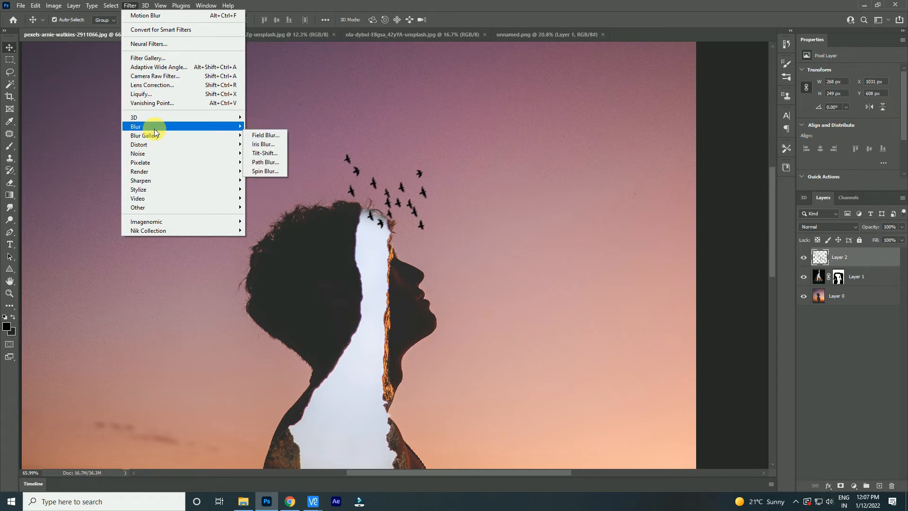
{"action": "left_click", "coordinate": [268, 180]}
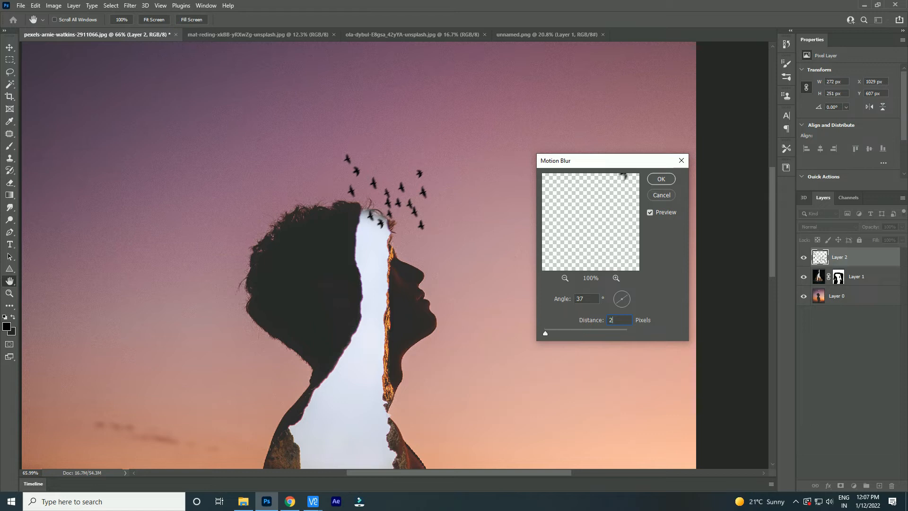
{"action": "key", "text": "Return"}
{"action": "key", "text": "ctrl+minus"}
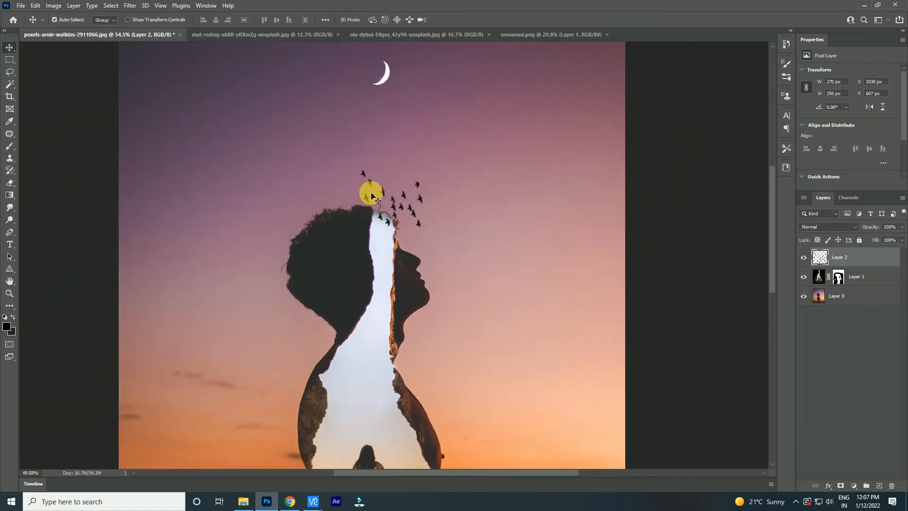
{"action": "scroll", "coordinate": [371, 195], "scroll_direction": "down", "scroll_amount": 2}
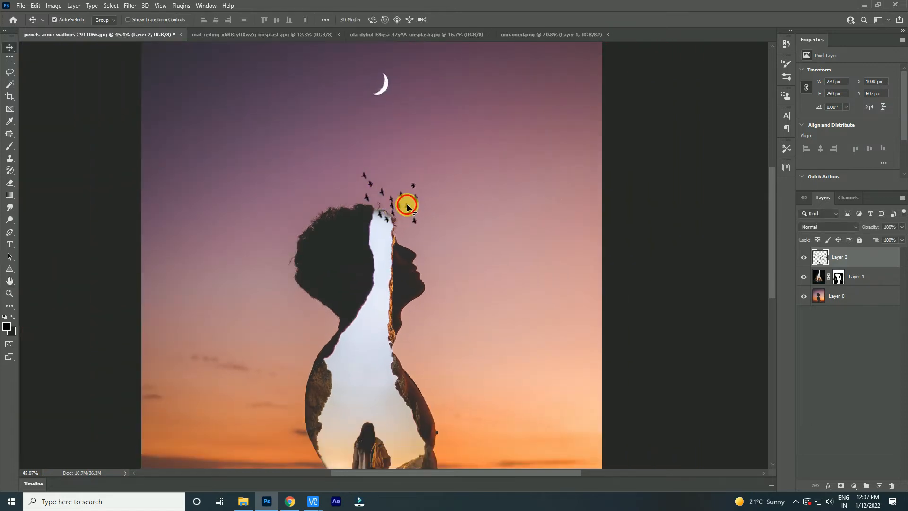
{"action": "left_click_drag", "start_coordinate": [409, 211], "coordinate": [411, 206]}
Step: Bring the dark forest photo from the mat-reding document into the silhouette composition as a new top layer
{"action": "scroll", "coordinate": [413, 187], "scroll_direction": "down", "scroll_amount": 5}
{"action": "left_click", "coordinate": [262, 34]}
{"action": "left_click_drag", "start_coordinate": [393, 256], "coordinate": [367, 214]}
{"action": "scroll", "coordinate": [404, 218], "scroll_direction": "down", "scroll_amount": 2}
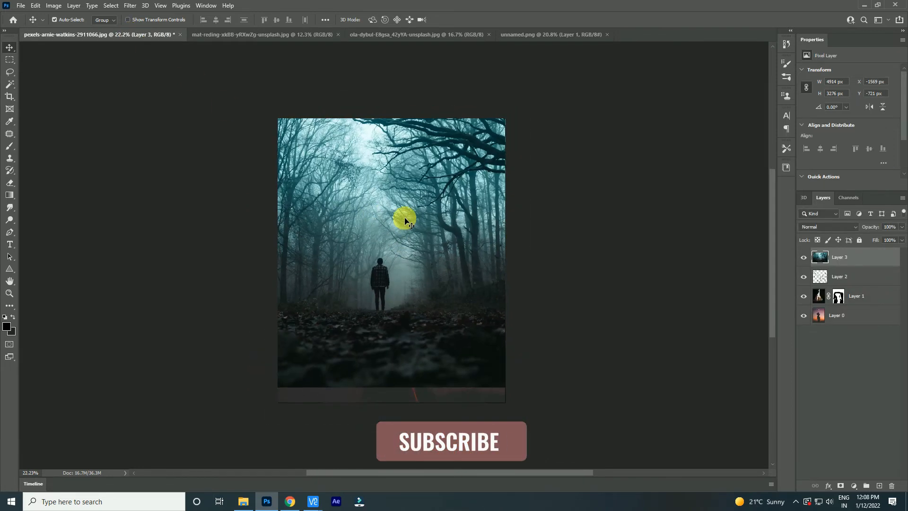
Step: Scale the forest layer to about 50.4% and position it over the upper part of the composition, covering the head
{"action": "left_click", "coordinate": [35, 5]}
{"action": "mouse_move", "coordinate": [56, 222]}
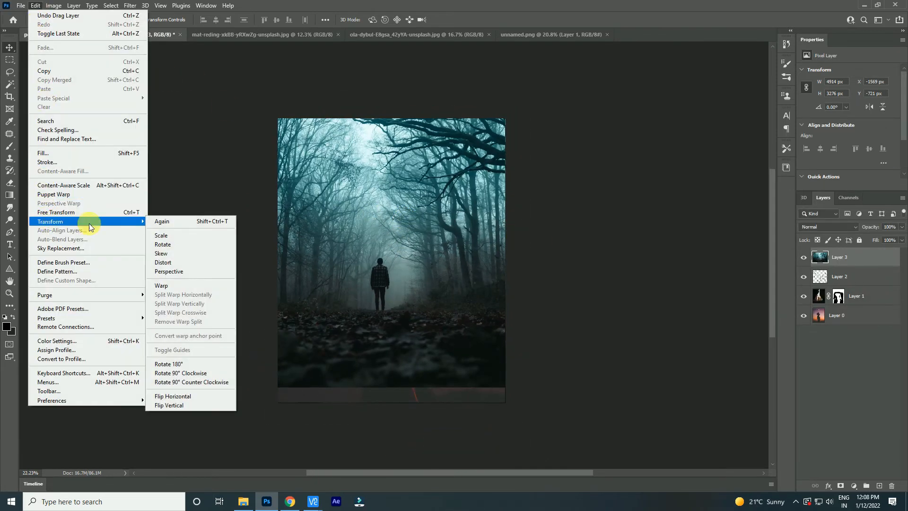
{"action": "left_click", "coordinate": [161, 235]}
{"action": "left_click_drag", "start_coordinate": [615, 376], "coordinate": [381, 219]}
{"action": "left_click_drag", "start_coordinate": [314, 148], "coordinate": [449, 212]}
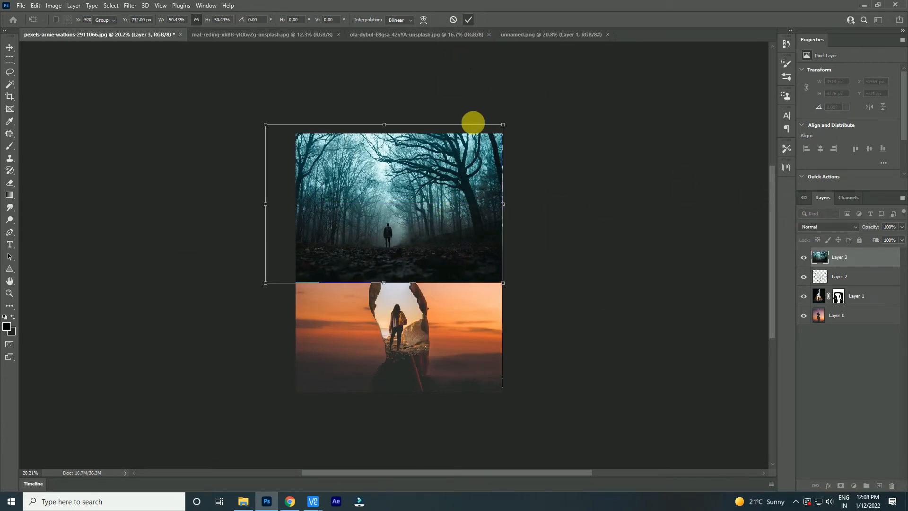
Step: Set the forest layer to Screen at 45% opacity and erase the forest around the head with a large soft Eraser
{"action": "left_click", "coordinate": [815, 226]}
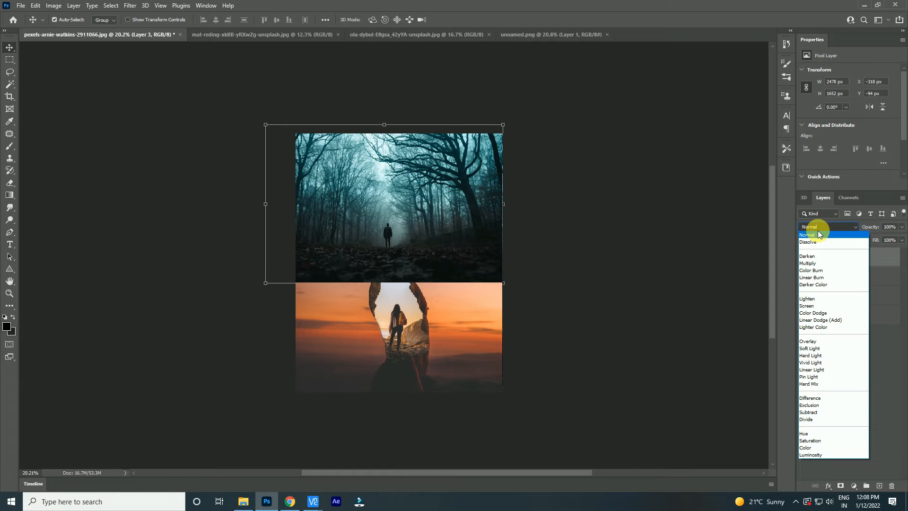
{"action": "left_click", "coordinate": [816, 307]}
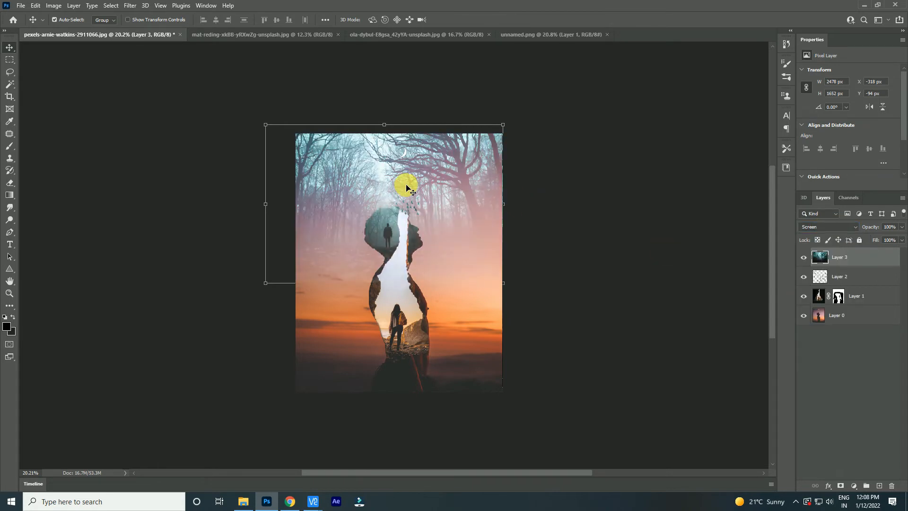
{"action": "scroll", "coordinate": [405, 184], "scroll_direction": "up", "scroll_amount": 2}
{"action": "left_click_drag", "start_coordinate": [487, 201], "coordinate": [495, 209]}
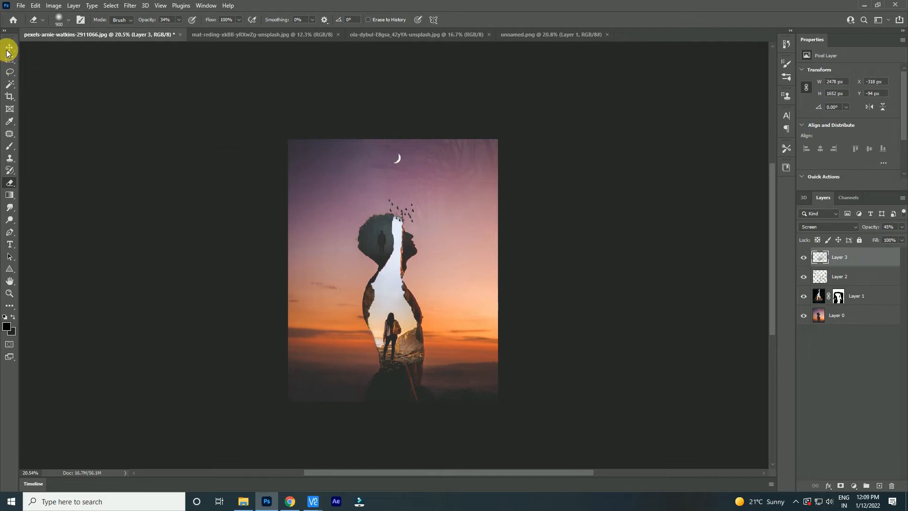
{"action": "left_click", "coordinate": [7, 50]}
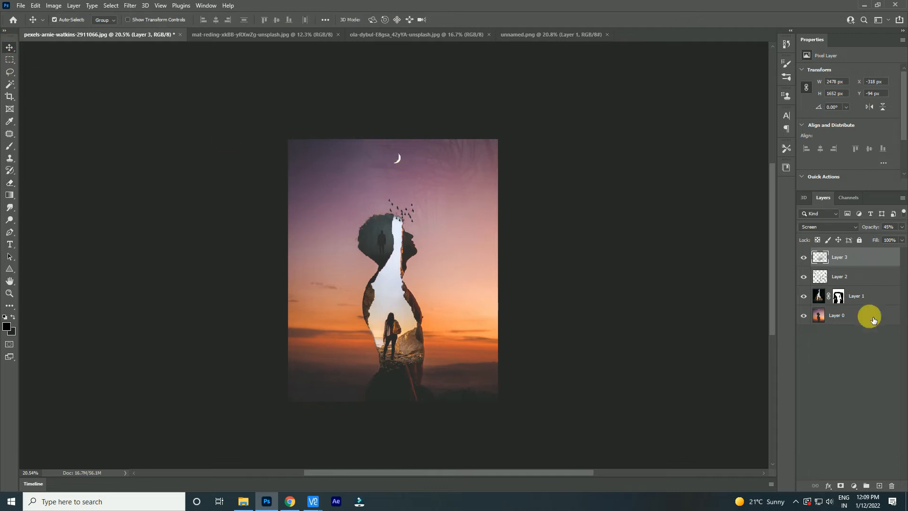
Step: Try to outline the moon on the sunset background layer with a loose Lasso selection
{"action": "left_click", "coordinate": [842, 318]}
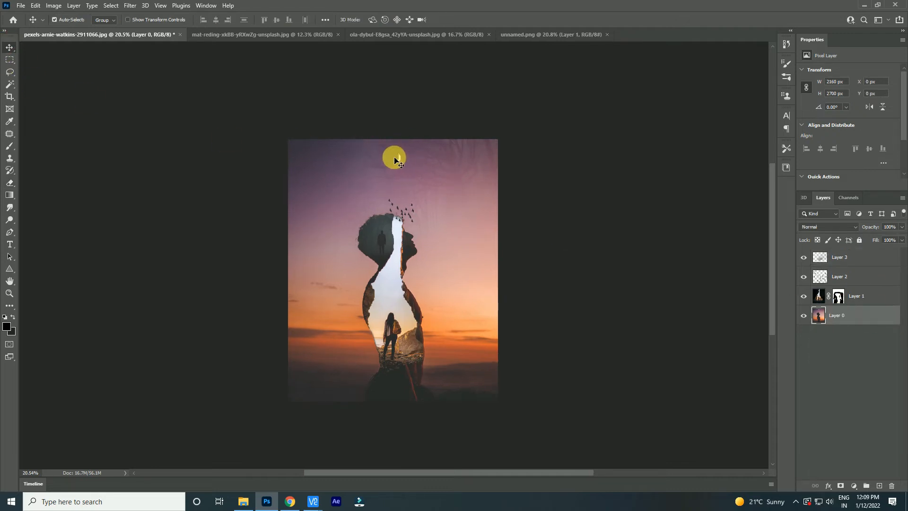
{"action": "left_click_drag", "start_coordinate": [9, 72], "coordinate": [49, 67]}
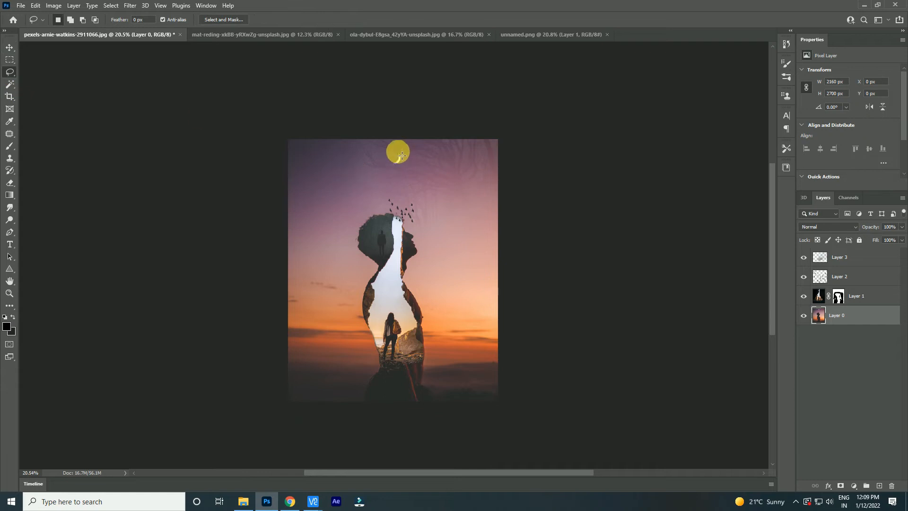
{"action": "mouse_move", "coordinate": [393, 169]}
{"action": "left_mouse_down"}
{"action": "mouse_move", "coordinate": [391, 144]}
{"action": "mouse_move", "coordinate": [413, 163]}
{"action": "left_mouse_up"}
{"action": "scroll", "coordinate": [392, 179], "scroll_direction": "up", "scroll_amount": 2}
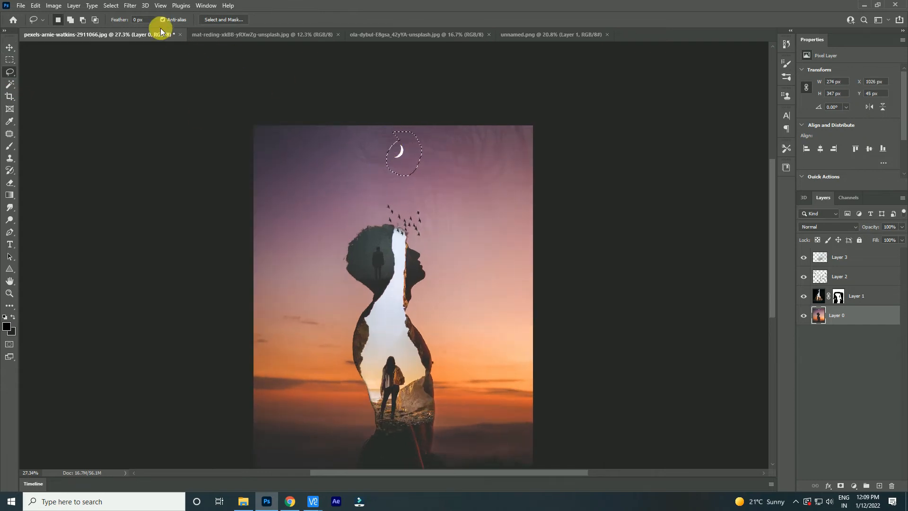
{"action": "scroll", "coordinate": [421, 157], "scroll_direction": "up", "scroll_amount": 3}
{"action": "left_click", "coordinate": [358, 143]}
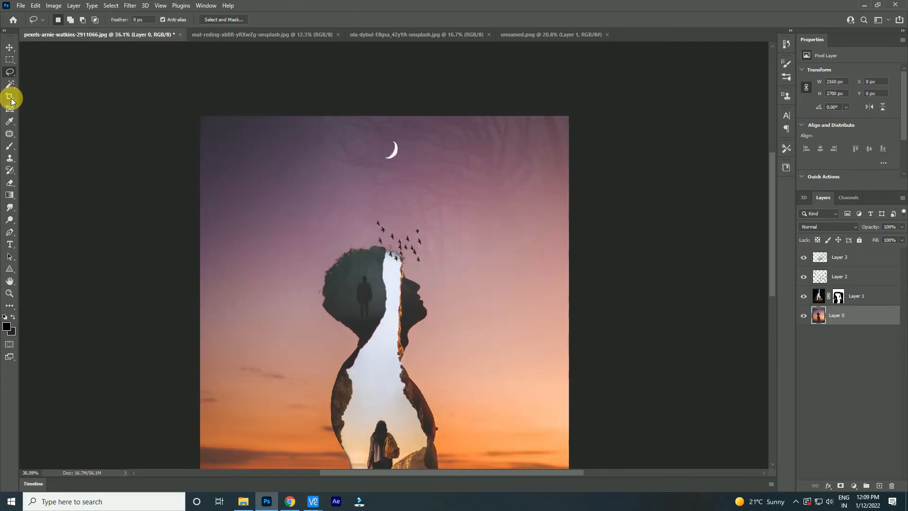
Step: Try to isolate the moon for a blur filter, using the Magic Wand and a tight Lasso outline
{"action": "right_click", "coordinate": [10, 74]}
{"action": "left_click_drag", "start_coordinate": [9, 84], "coordinate": [55, 104]}
{"action": "left_click", "coordinate": [397, 155]}
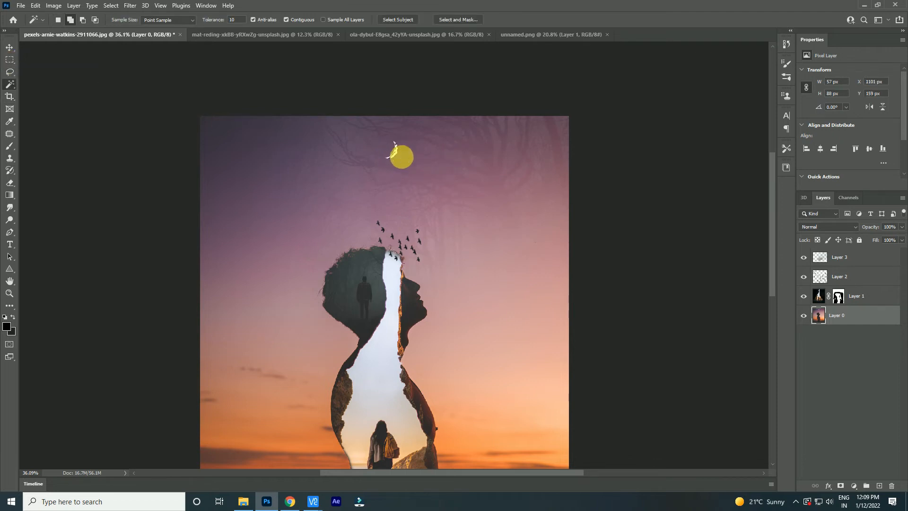
{"action": "scroll", "coordinate": [391, 156], "scroll_direction": "up", "scroll_amount": 5}
{"action": "left_click_drag", "start_coordinate": [9, 72], "coordinate": [47, 76]}
{"action": "left_click_drag", "start_coordinate": [390, 127], "coordinate": [410, 134]}
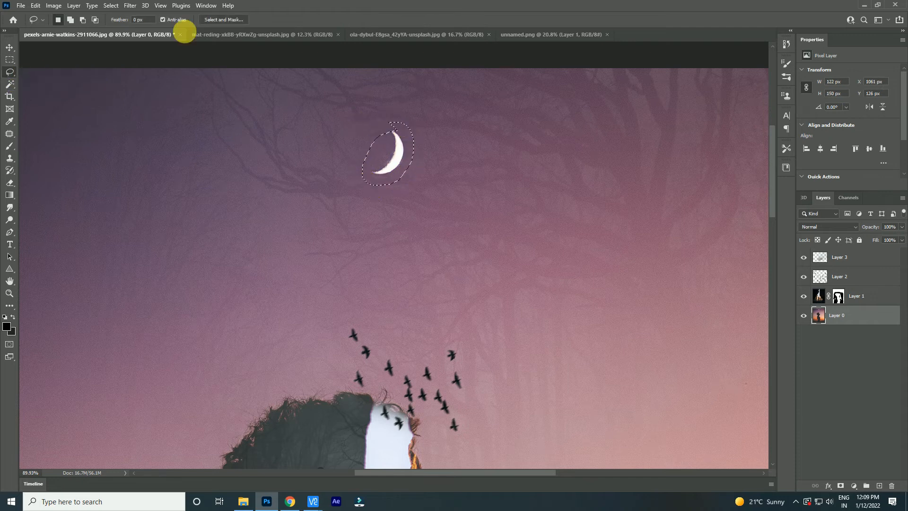
{"action": "left_click", "coordinate": [130, 6]}
{"action": "mouse_move", "coordinate": [189, 125]}
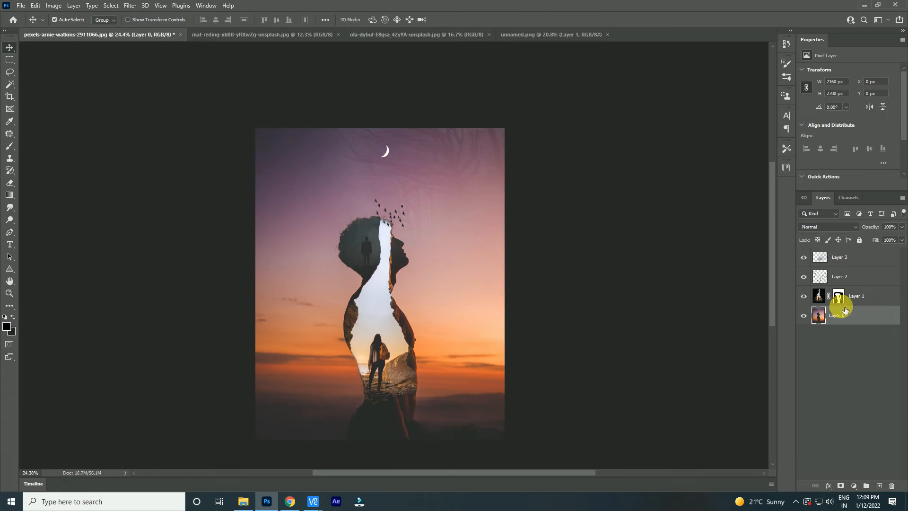
{"action": "scroll", "coordinate": [375, 146], "scroll_direction": "up", "scroll_amount": 3}
{"action": "scroll", "coordinate": [399, 164], "scroll_direction": "up", "scroll_amount": 2}
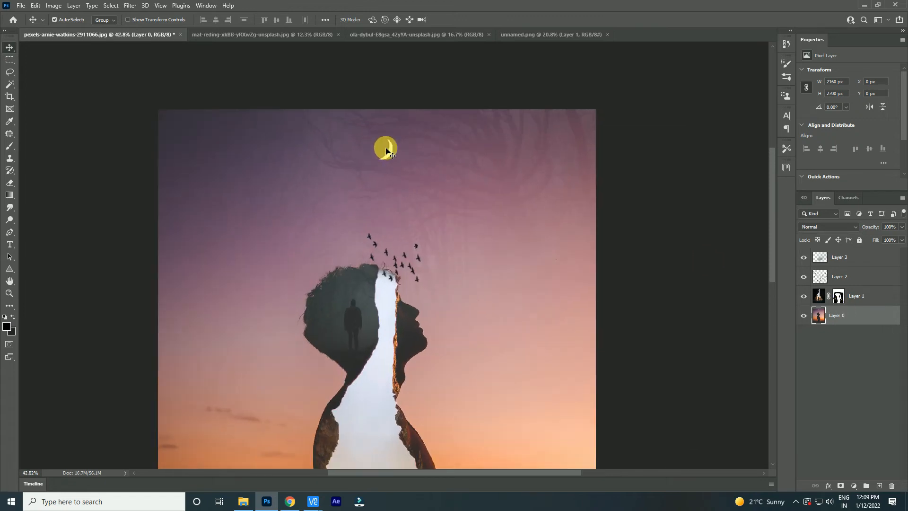
{"action": "left_click", "coordinate": [395, 159]}
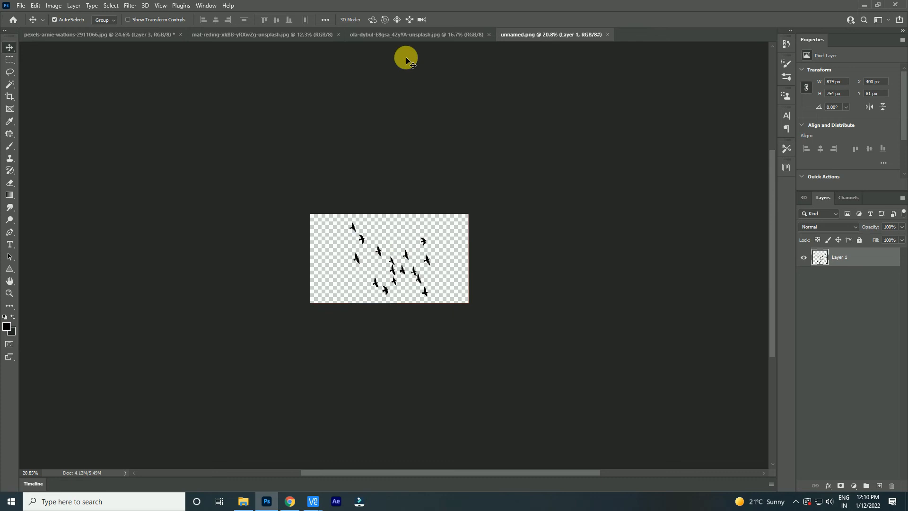
{"action": "key", "text": "ctrl+shift+Tab"}
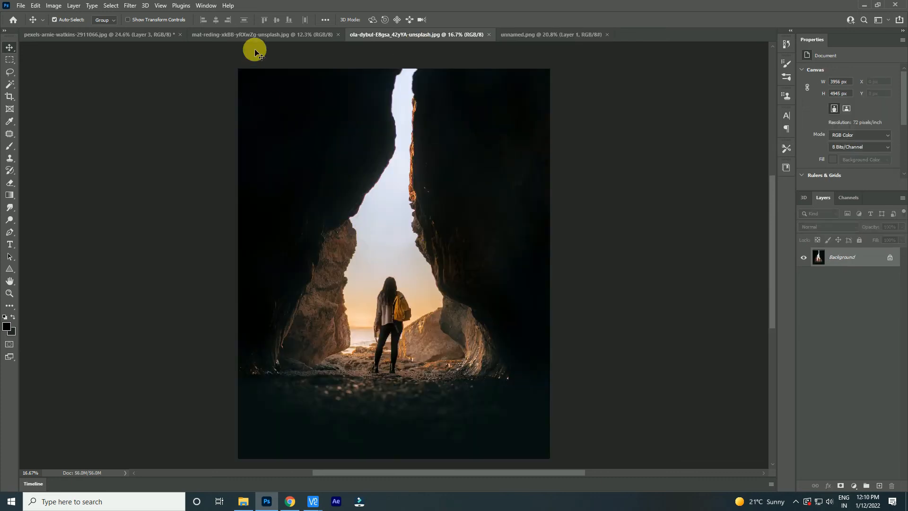
{"action": "key", "text": "ctrl+shift+Tab"}
{"action": "left_click", "coordinate": [134, 36]}
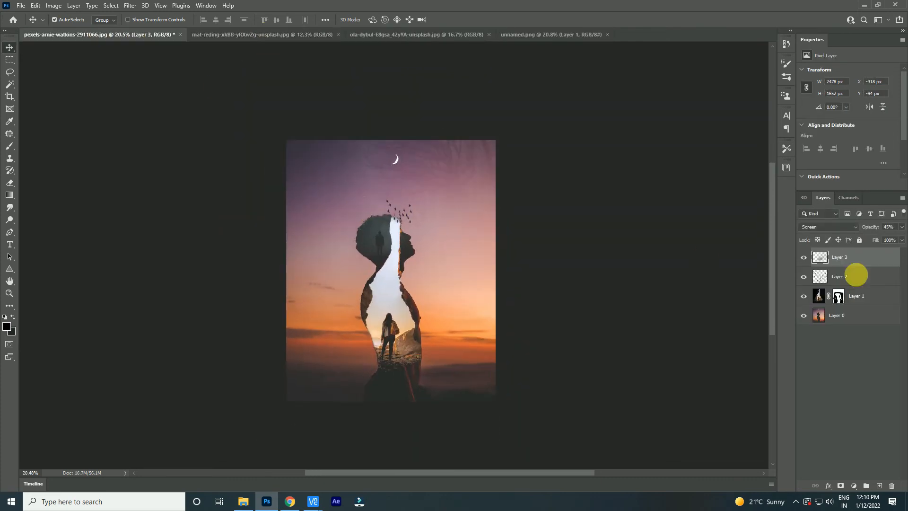
Step: Add a Color Balance adjustment above the forest layer with midtones at +17 green and +55 blue
{"action": "left_click", "coordinate": [854, 485]}
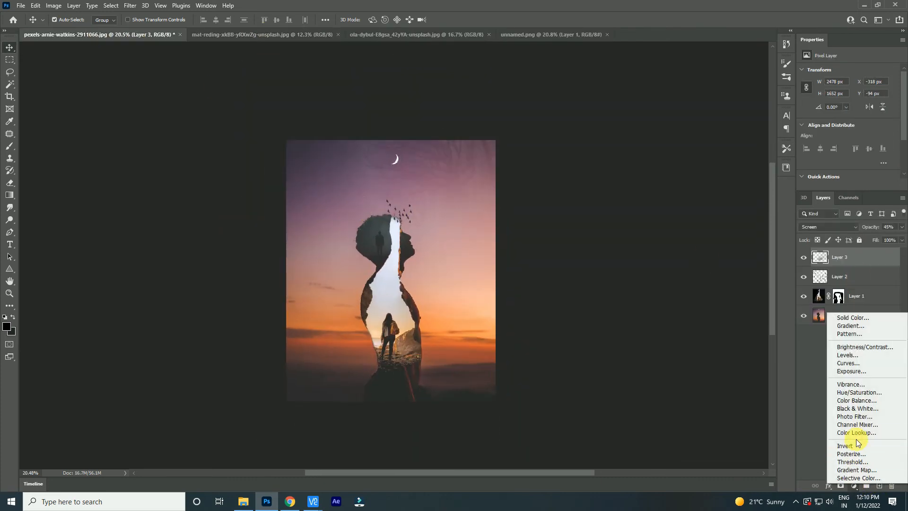
{"action": "left_click", "coordinate": [859, 401]}
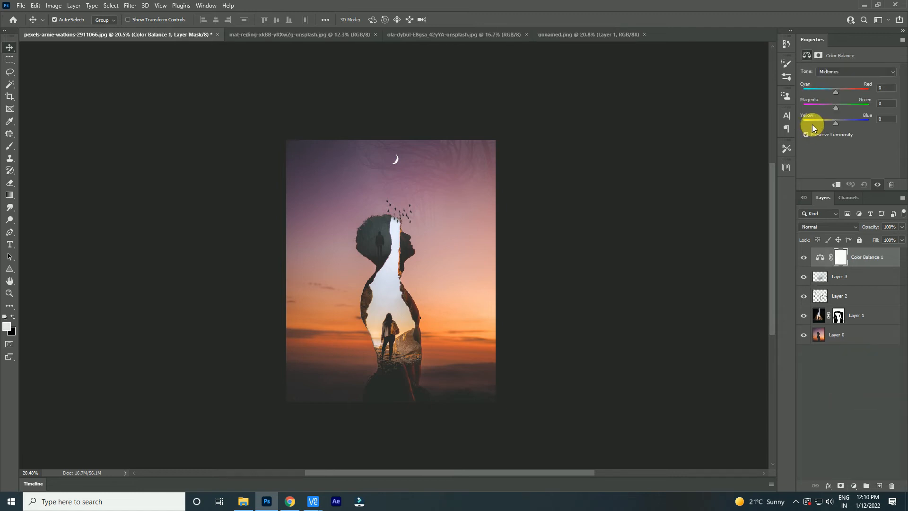
{"action": "left_click_drag", "start_coordinate": [838, 106], "coordinate": [853, 121]}
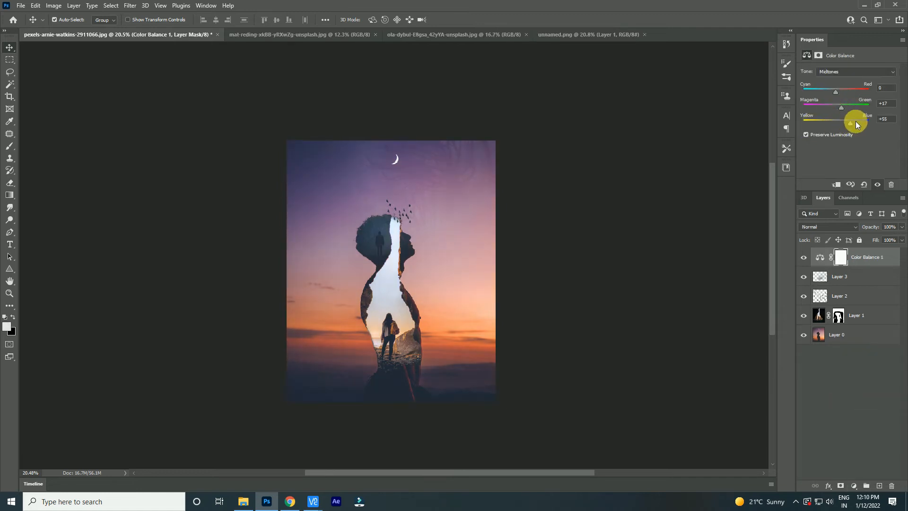
Step: Shift the Color Balance highlights toward red, with green at +22 and blue at +13, and close the adjustment properties
{"action": "left_click", "coordinate": [855, 71]}
{"action": "left_click", "coordinate": [855, 80]}
{"action": "left_click_drag", "start_coordinate": [835, 91], "coordinate": [847, 91]}
{"action": "left_click_drag", "start_coordinate": [835, 107], "coordinate": [842, 107]}
{"action": "left_click_drag", "start_coordinate": [836, 123], "coordinate": [840, 119]}
{"action": "left_click", "coordinate": [902, 40]}
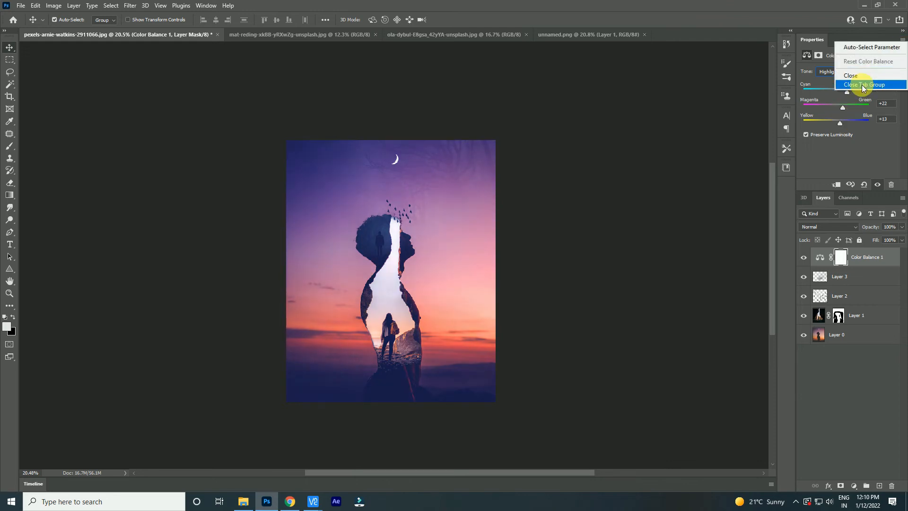
{"action": "left_click", "coordinate": [862, 85]}
Step: Add a Curves adjustment clipped to the forest layer and raise its highlights and shadows to brighten it
{"action": "left_click", "coordinate": [857, 120]}
{"action": "left_click", "coordinate": [853, 485]}
{"action": "left_click", "coordinate": [847, 365]}
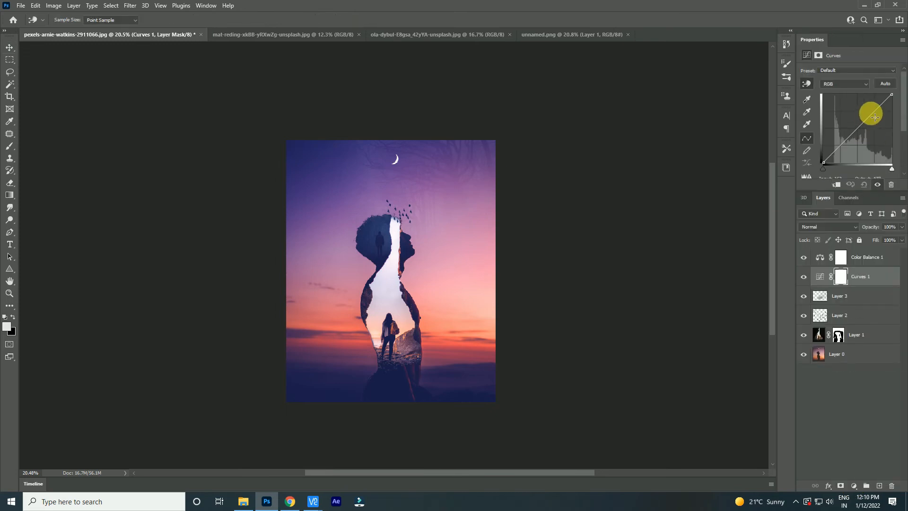
{"action": "left_click_drag", "start_coordinate": [871, 115], "coordinate": [871, 109]}
{"action": "left_click", "coordinate": [837, 185]}
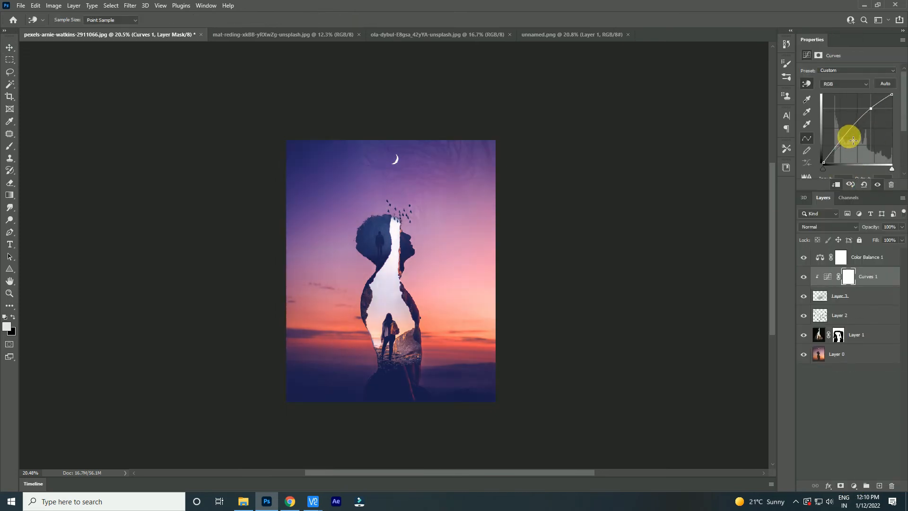
{"action": "left_click_drag", "start_coordinate": [848, 144], "coordinate": [842, 145]}
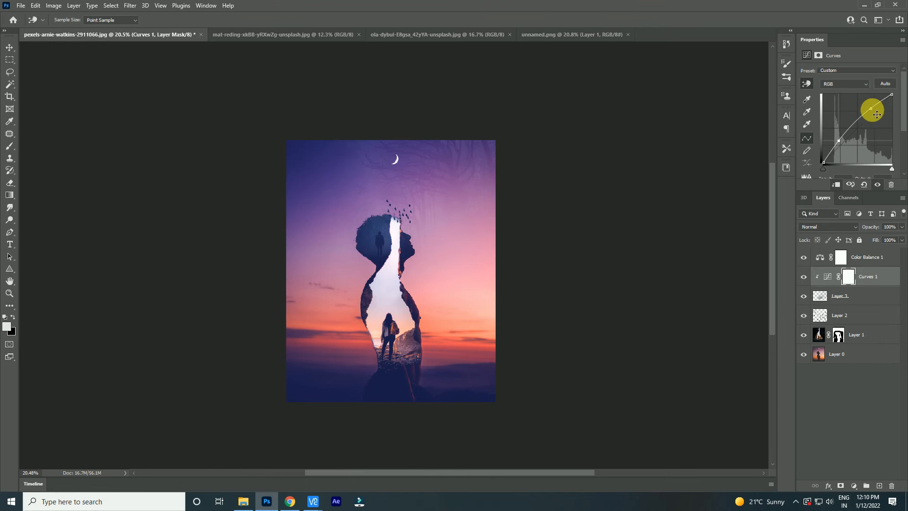
{"action": "left_click", "coordinate": [903, 40]}
{"action": "left_click", "coordinate": [839, 158]}
{"action": "scroll", "coordinate": [405, 204], "scroll_direction": "down", "scroll_amount": 3}
{"action": "left_click", "coordinate": [9, 48]}
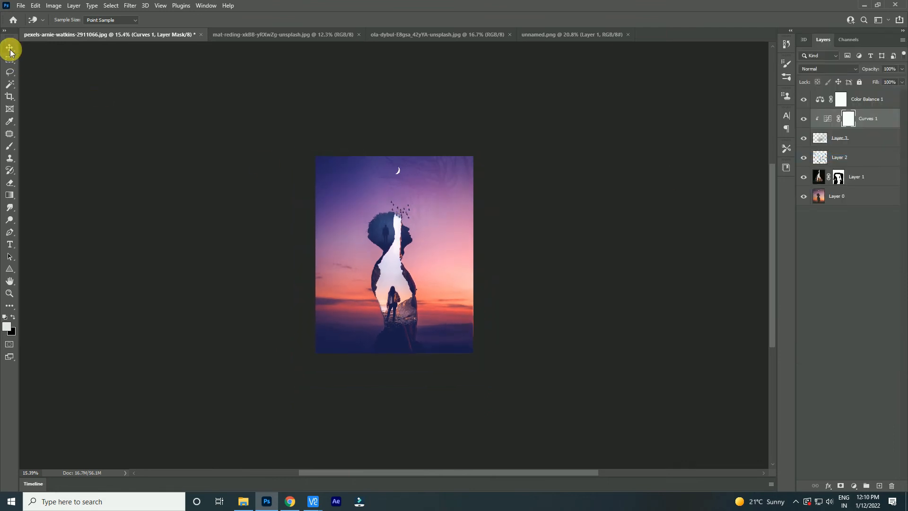
{"action": "scroll", "coordinate": [370, 172], "scroll_direction": "up", "scroll_amount": 3}
Step: Add a reversed radial black-to-transparent gradient fill above the Color Balance layer, with its scale set to 330%
{"action": "left_click", "coordinate": [875, 105]}
{"action": "left_click", "coordinate": [854, 486]}
{"action": "left_click", "coordinate": [851, 327]}
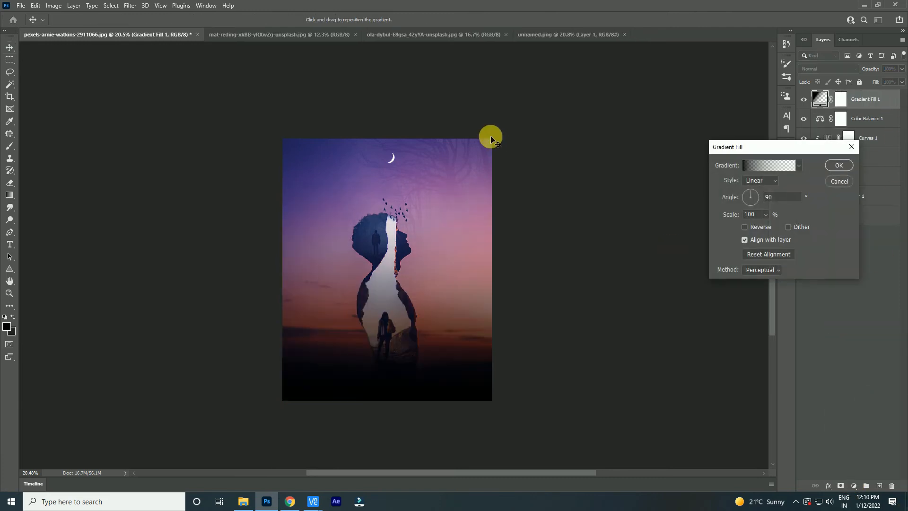
{"action": "left_click", "coordinate": [745, 227]}
{"action": "left_click", "coordinate": [760, 181]}
{"action": "left_click", "coordinate": [757, 191]}
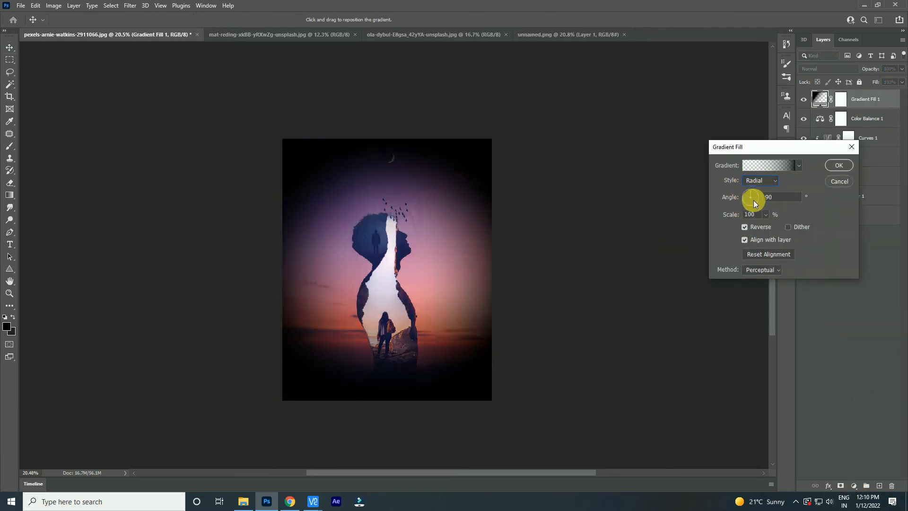
{"action": "left_click_drag", "start_coordinate": [774, 227], "coordinate": [777, 227]}
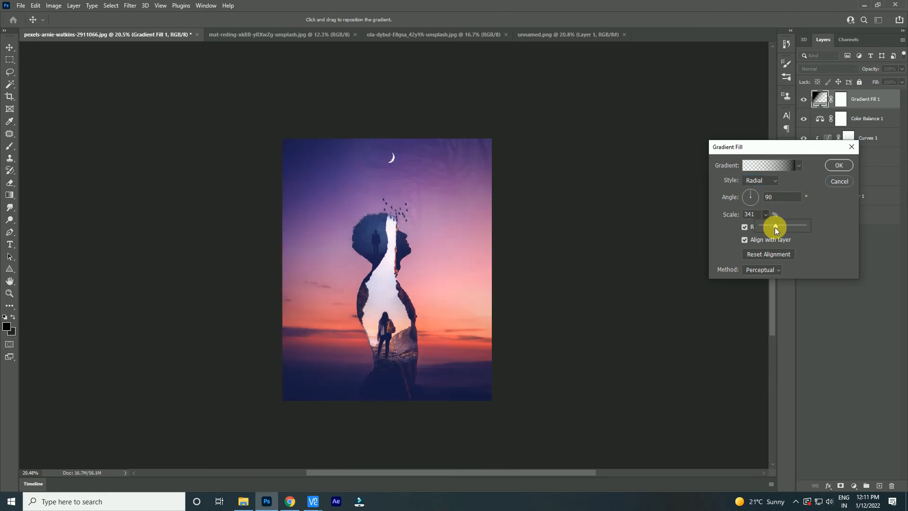
{"action": "left_click_drag", "start_coordinate": [769, 226], "coordinate": [775, 228]}
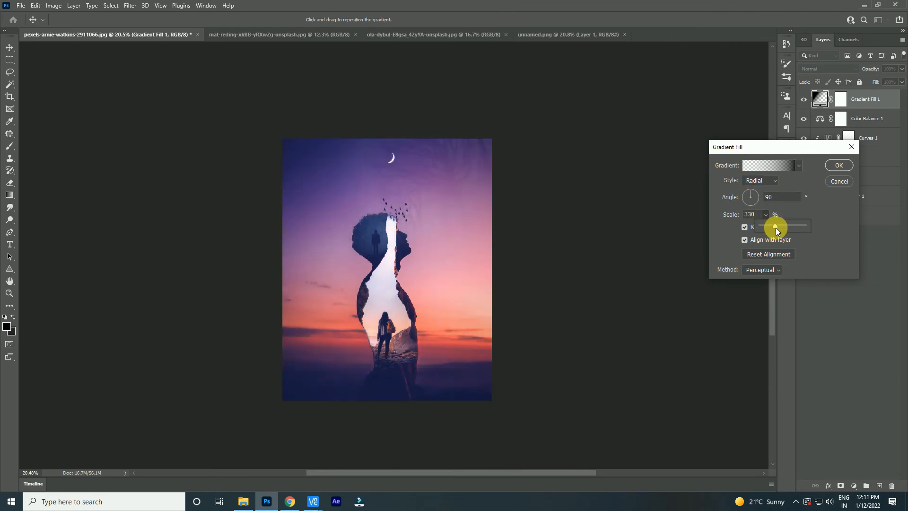
{"action": "left_click", "coordinate": [842, 166]}
Step: Reopen the gradient fill settings and adjust the scale to refine the dark vignette
{"action": "double_click", "coordinate": [809, 103]}
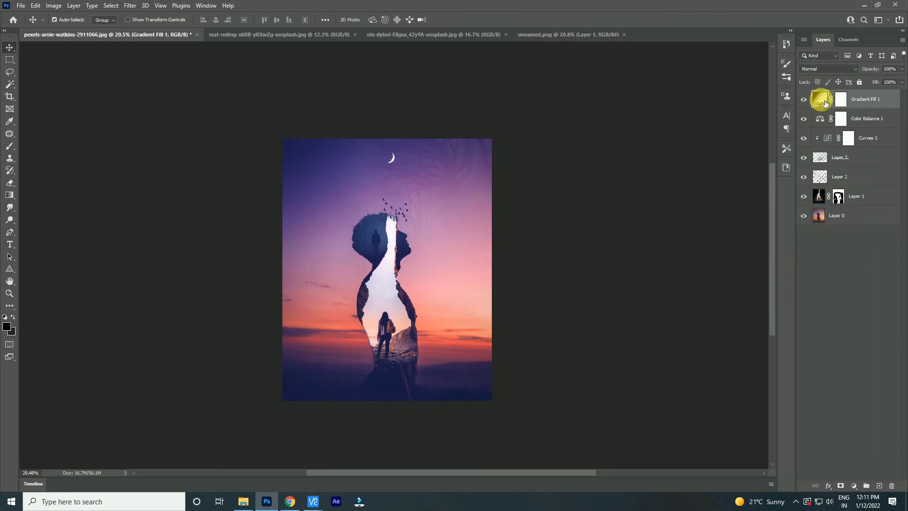
{"action": "left_click", "coordinate": [766, 215]}
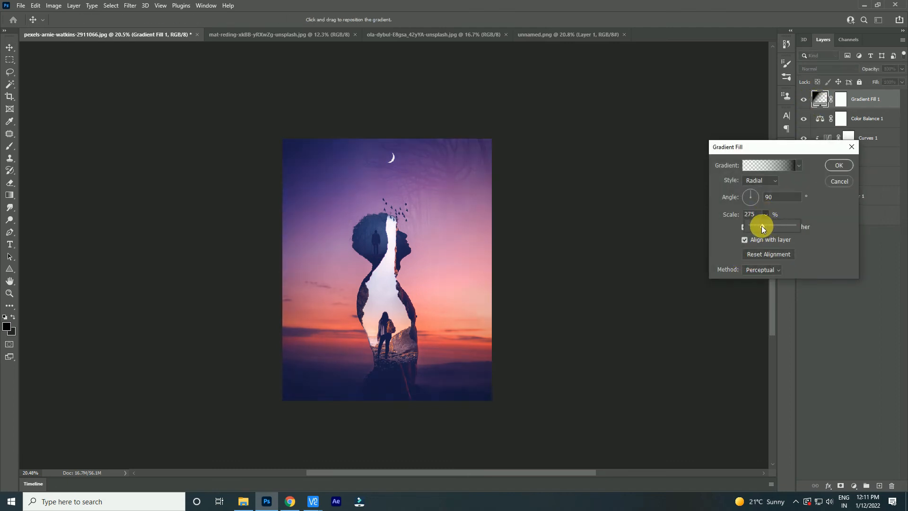
{"action": "left_click_drag", "start_coordinate": [762, 218], "coordinate": [760, 218]}
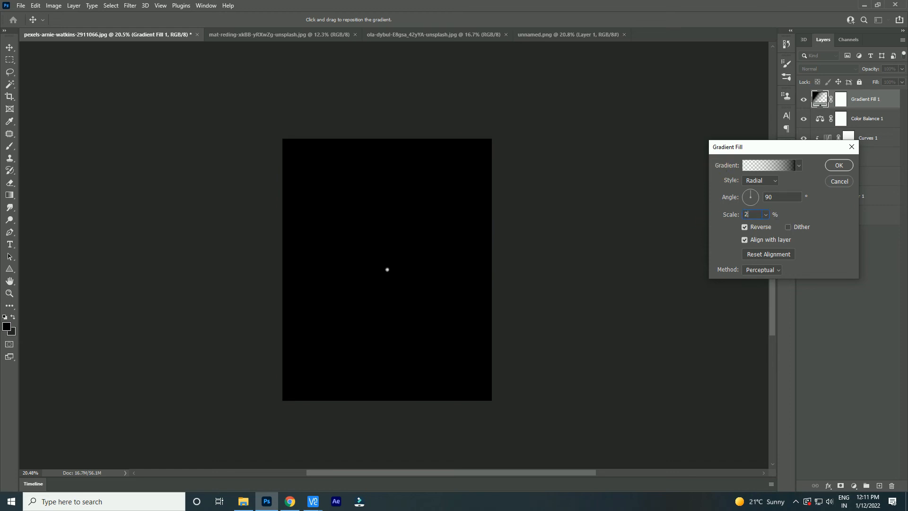
{"action": "key", "text": "Return"}
{"action": "scroll", "coordinate": [474, 244], "scroll_direction": "down", "scroll_amount": 1}
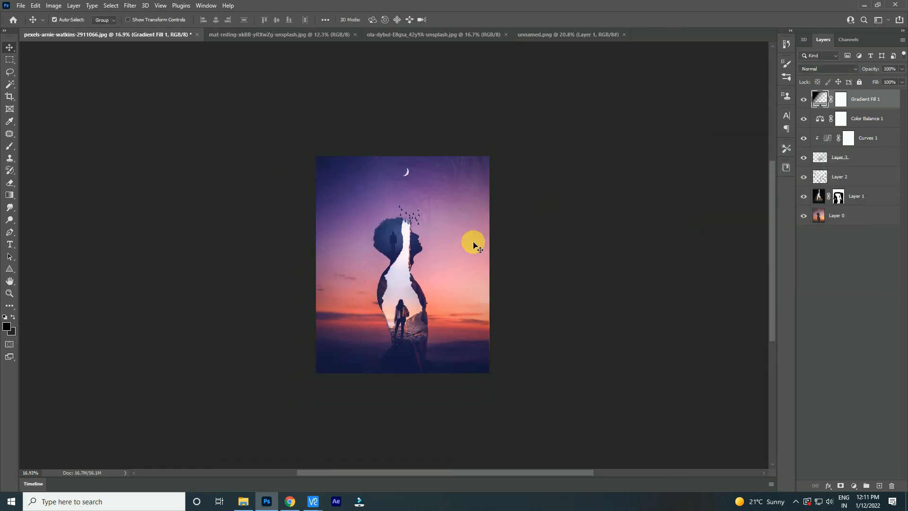
Step: Add a Hue/Saturation adjustment on top with hue -3 and saturation +19, and slightly lower the lightness
{"action": "left_click", "coordinate": [854, 486]}
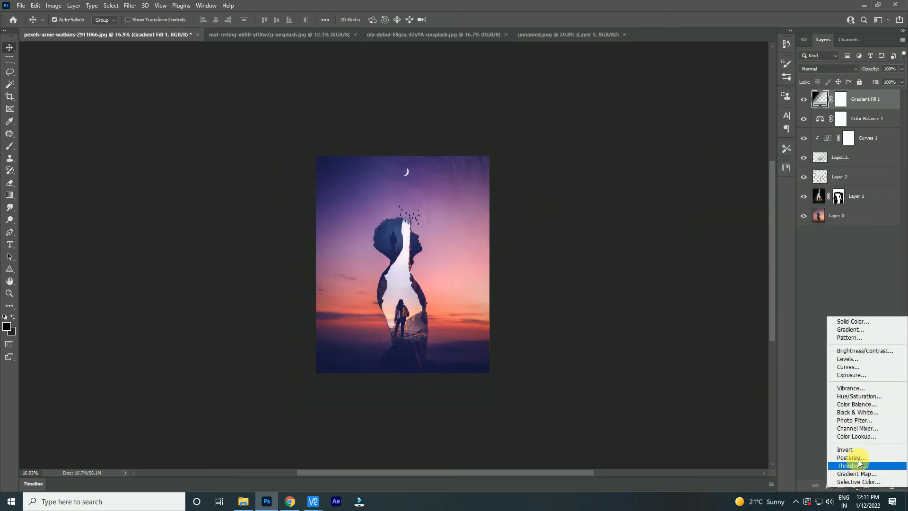
{"action": "left_click", "coordinate": [862, 428]}
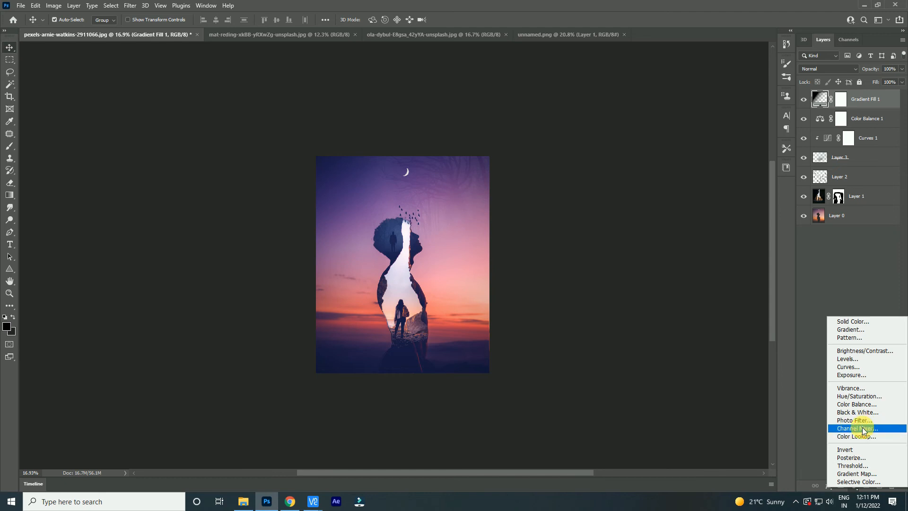
{"action": "left_click", "coordinate": [859, 396]}
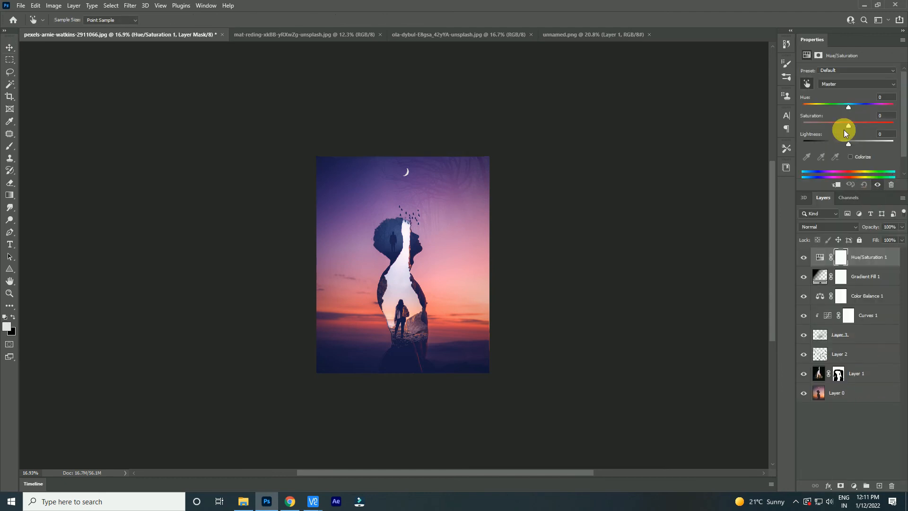
{"action": "left_click_drag", "start_coordinate": [852, 108], "coordinate": [845, 142]}
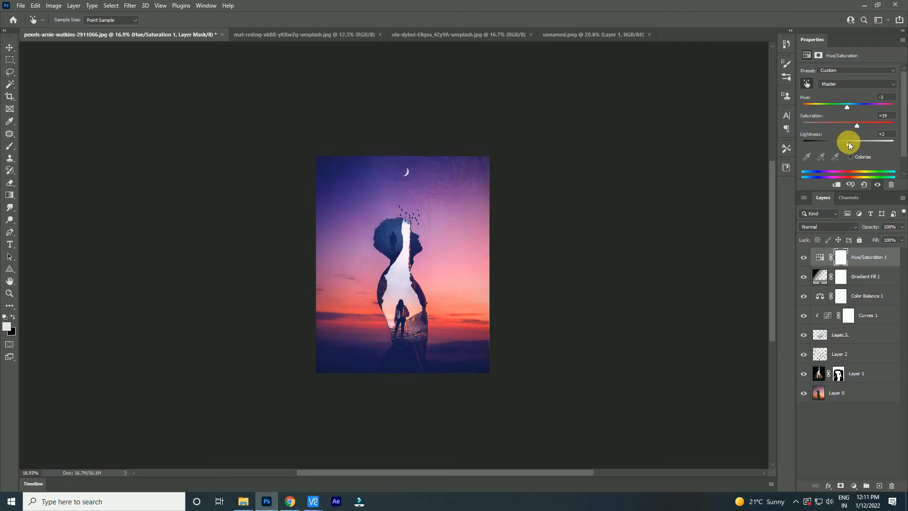
Step: Switch the Hue/Saturation adjustment to the Blues range and close its properties
{"action": "left_click", "coordinate": [840, 85]}
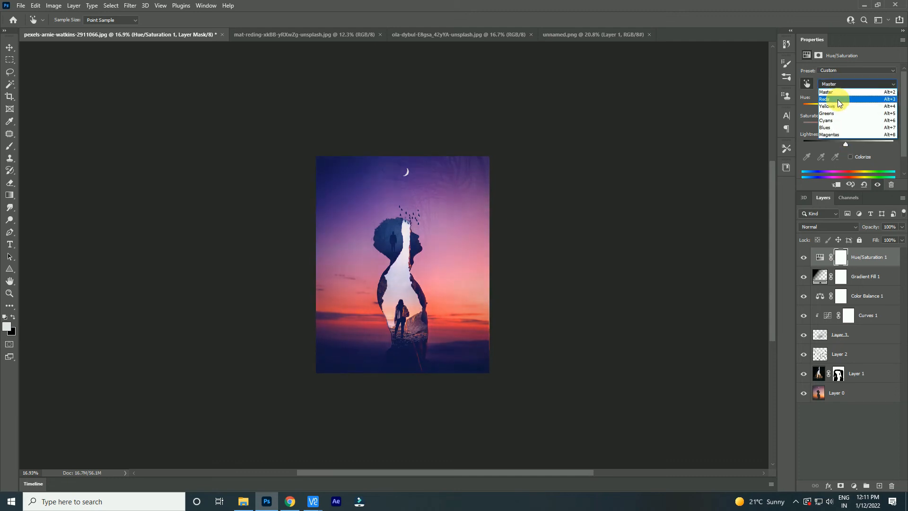
{"action": "left_click", "coordinate": [828, 126]}
{"action": "left_click", "coordinate": [902, 40]}
{"action": "left_click", "coordinate": [847, 123]}
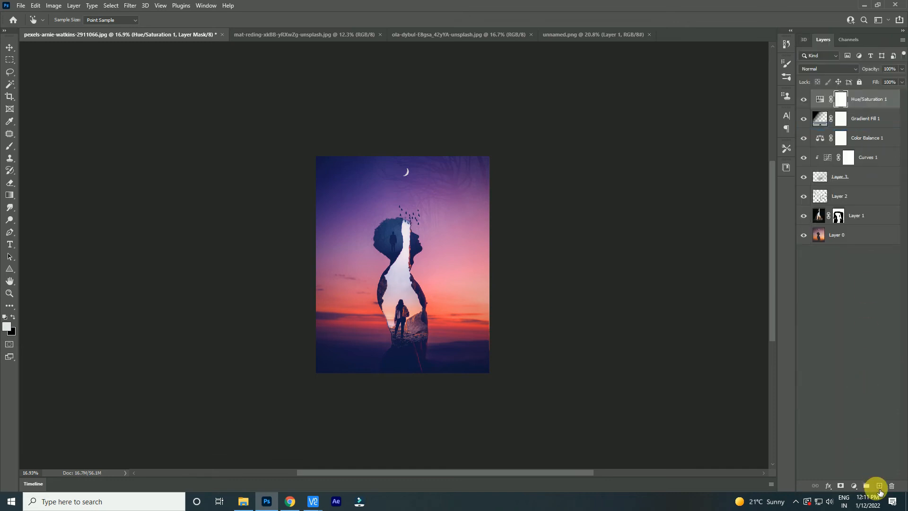
Step: Create a new top layer and fill it with the merged composition using Apply Image
{"action": "left_click", "coordinate": [880, 485]}
{"action": "left_click", "coordinate": [53, 6]}
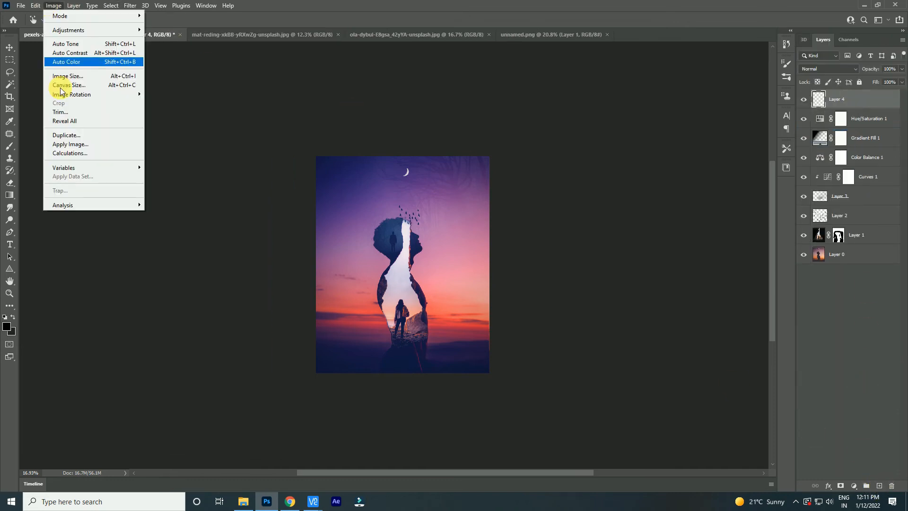
{"action": "left_click", "coordinate": [67, 149]}
{"action": "left_click", "coordinate": [537, 132]}
Step: Open the Camera Raw Filter on the merged top layer and look over the Curve and Basic adjustments
{"action": "left_click", "coordinate": [131, 6]}
{"action": "left_click", "coordinate": [155, 75]}
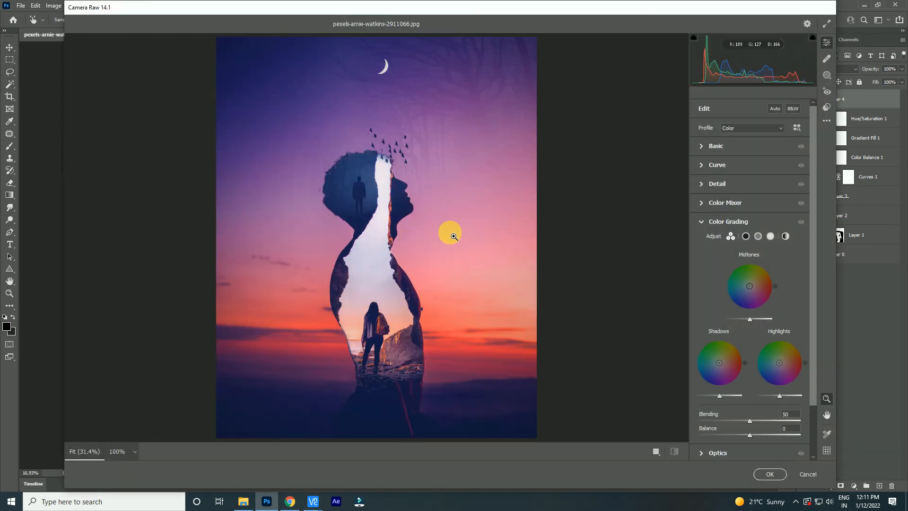
{"action": "left_click", "coordinate": [723, 164]}
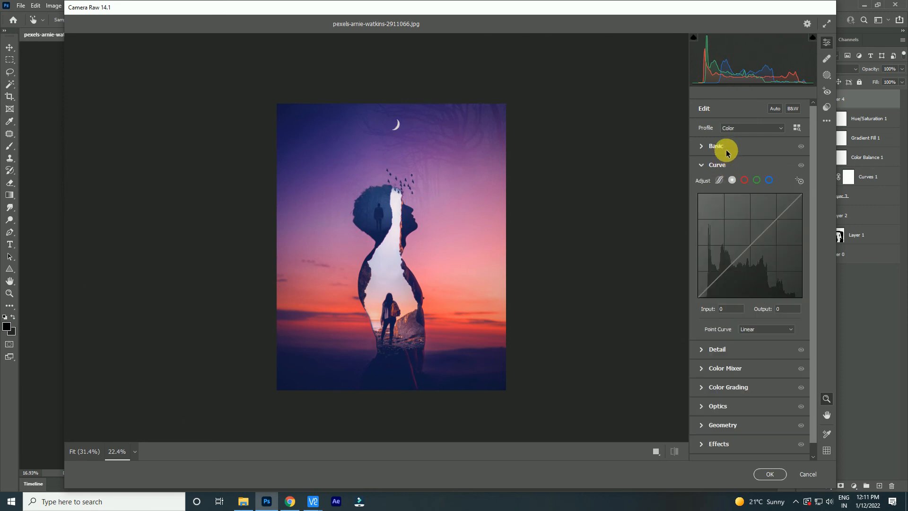
{"action": "left_click", "coordinate": [723, 146]}
{"action": "left_click", "coordinate": [727, 147]}
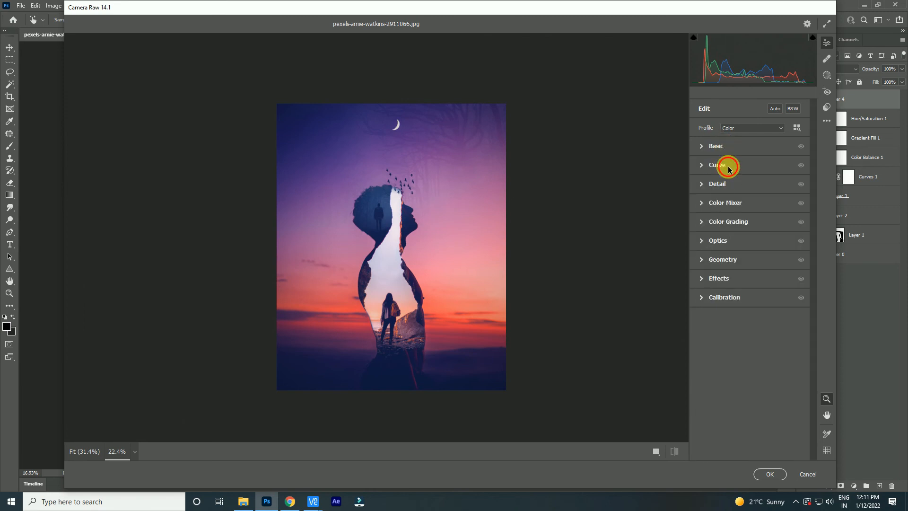
Step: Shape a custom point curve with lowered shadows, midtones raised from input 131 to output 150, and lifted highlights
{"action": "left_click", "coordinate": [724, 165]}
{"action": "left_click", "coordinate": [784, 210]}
{"action": "left_click", "coordinate": [754, 242]}
{"action": "left_click_drag", "start_coordinate": [753, 241], "coordinate": [731, 266]}
{"action": "left_click_drag", "start_coordinate": [752, 238], "coordinate": [751, 236]}
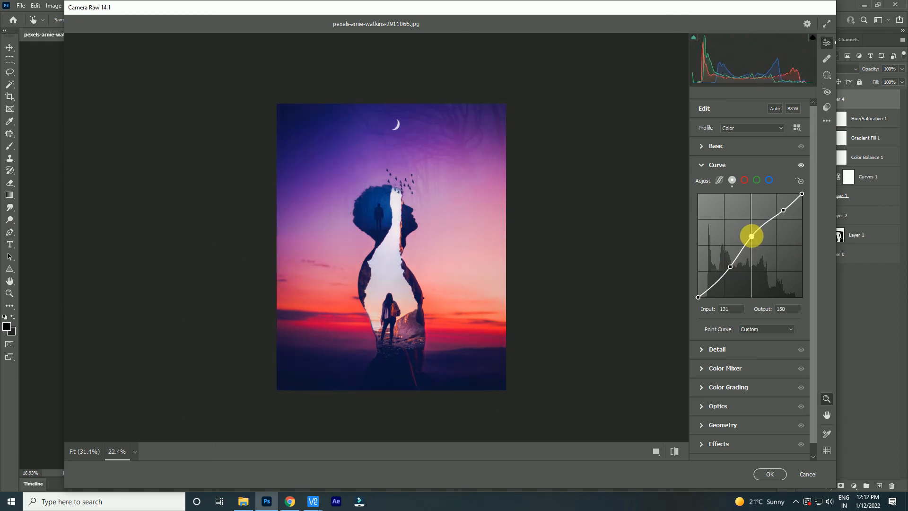
{"action": "left_click_drag", "start_coordinate": [784, 210], "coordinate": [780, 207]}
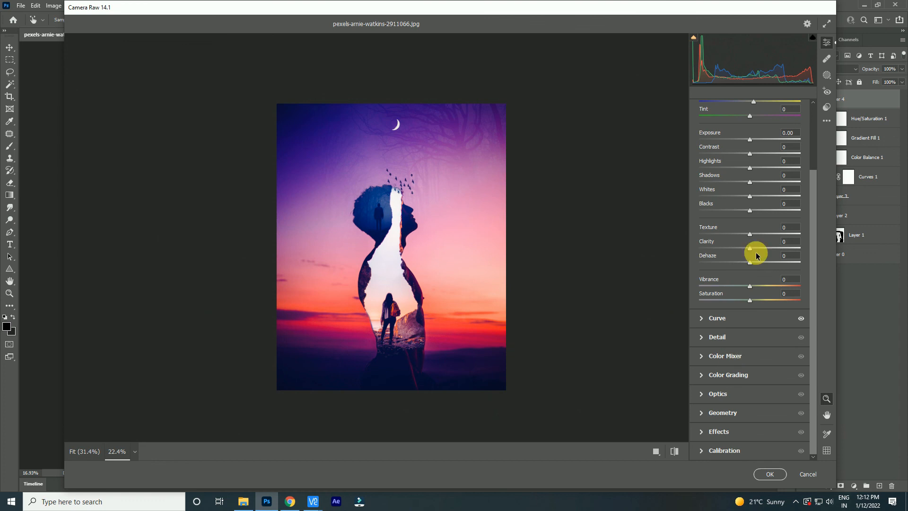
Step: In the Color Mixer, raise saturation of reds to +11 and oranges to about +38, and oranges luminance to +24
{"action": "left_click", "coordinate": [742, 355]}
{"action": "left_click", "coordinate": [729, 234]}
{"action": "mouse_move", "coordinate": [750, 256]}
{"action": "left_mouse_down"}
{"action": "mouse_move", "coordinate": [740, 260]}
{"action": "mouse_move", "coordinate": [755, 259]}
{"action": "left_mouse_up"}
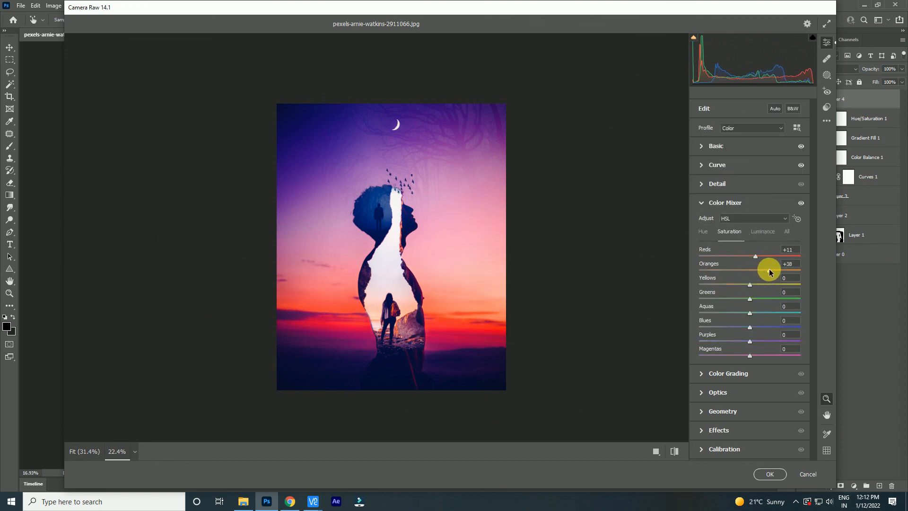
{"action": "left_click_drag", "start_coordinate": [769, 269], "coordinate": [768, 268]}
Step: Fine-tune the saturation of the cooler colors in the Color Mixer and apply the Camera Raw edits
{"action": "left_click", "coordinate": [728, 231]}
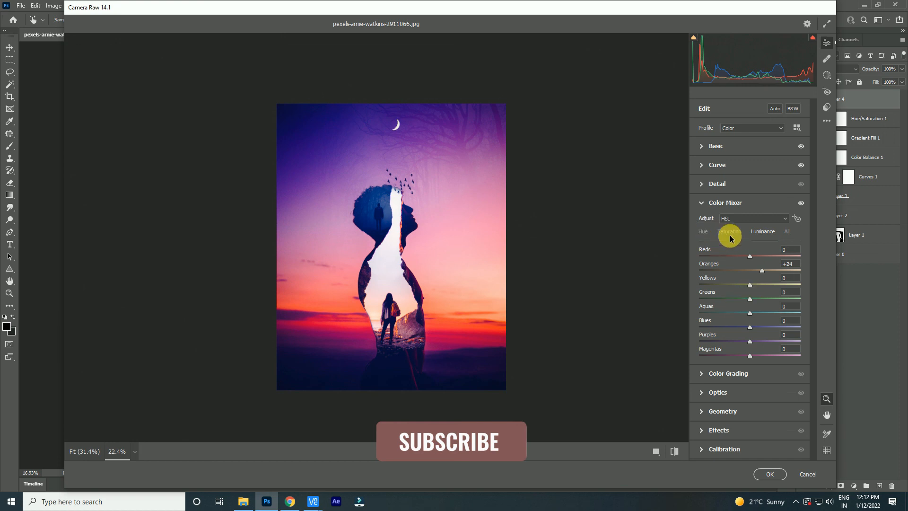
{"action": "left_click_drag", "start_coordinate": [765, 310], "coordinate": [732, 342]}
{"action": "left_click", "coordinate": [770, 474]}
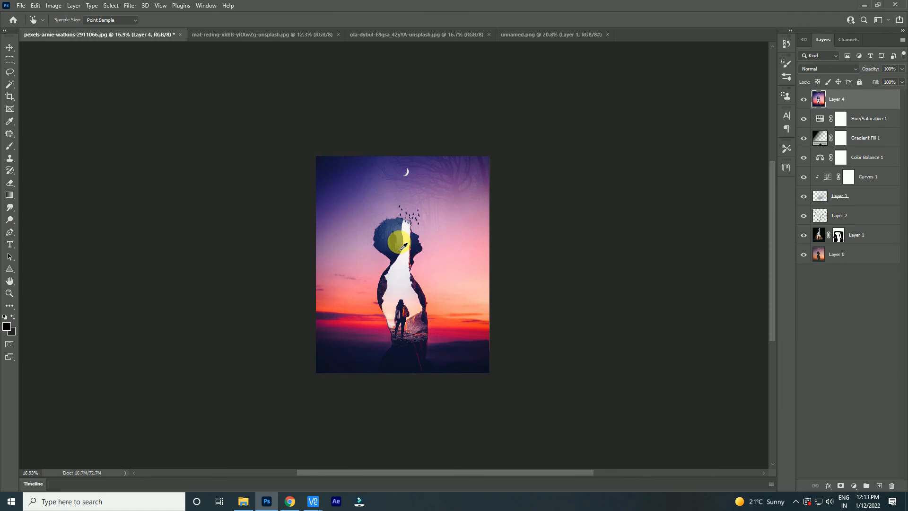
Step: Add a Photo Filter adjustment layer above the graded merged layer
{"action": "left_click", "coordinate": [854, 486]}
{"action": "left_click", "coordinate": [854, 415]}
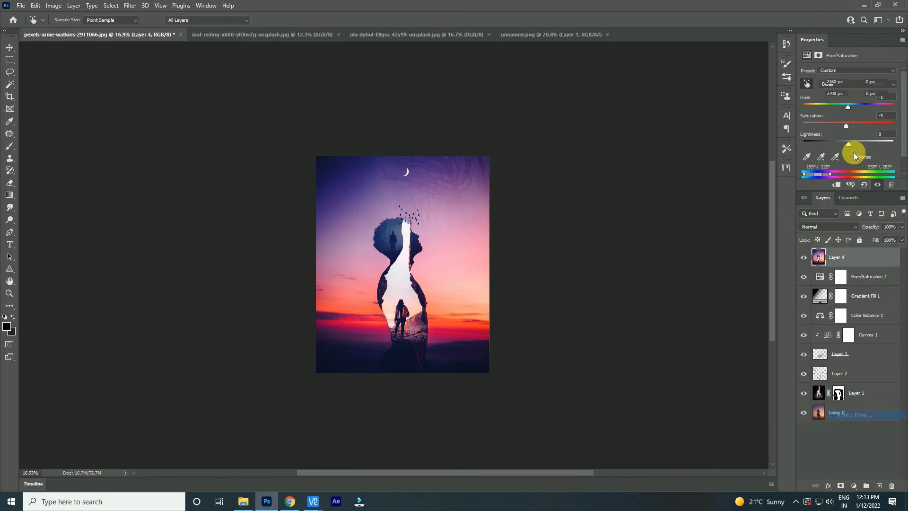